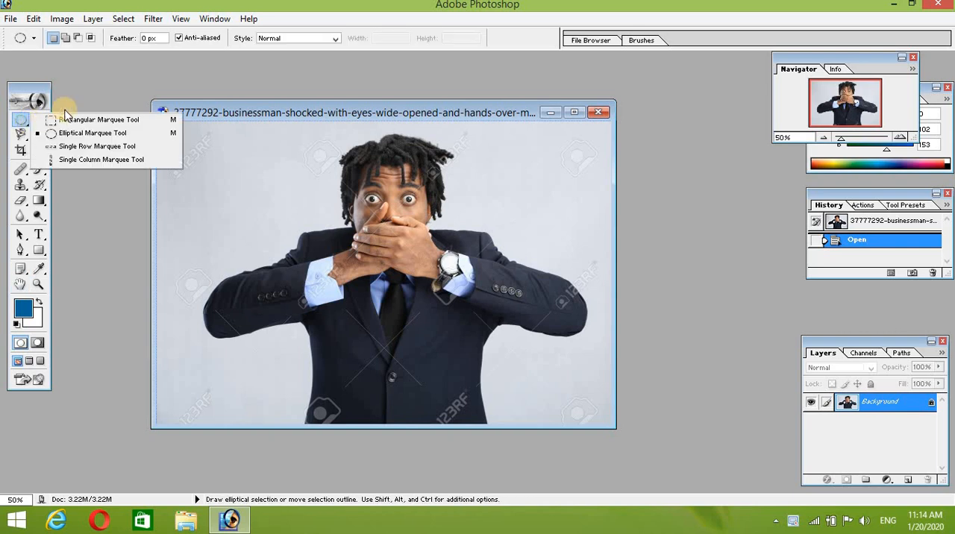
pyautogui.click(95, 74)
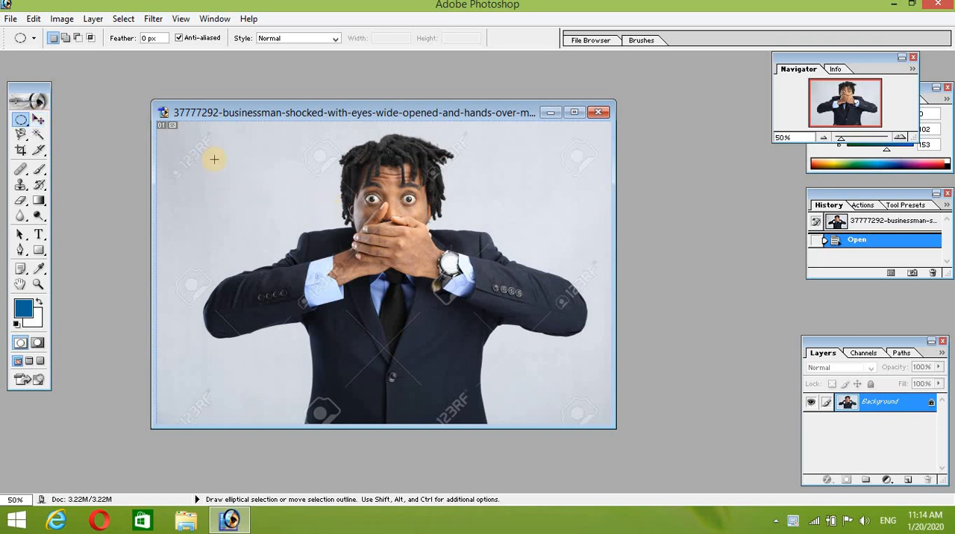
pyautogui.click(25, 133)
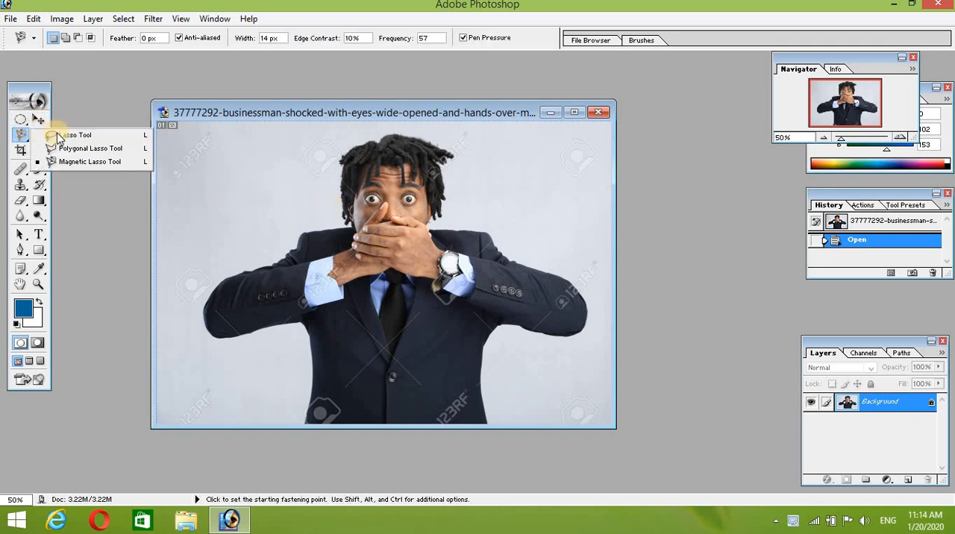
pyautogui.click(82, 111)
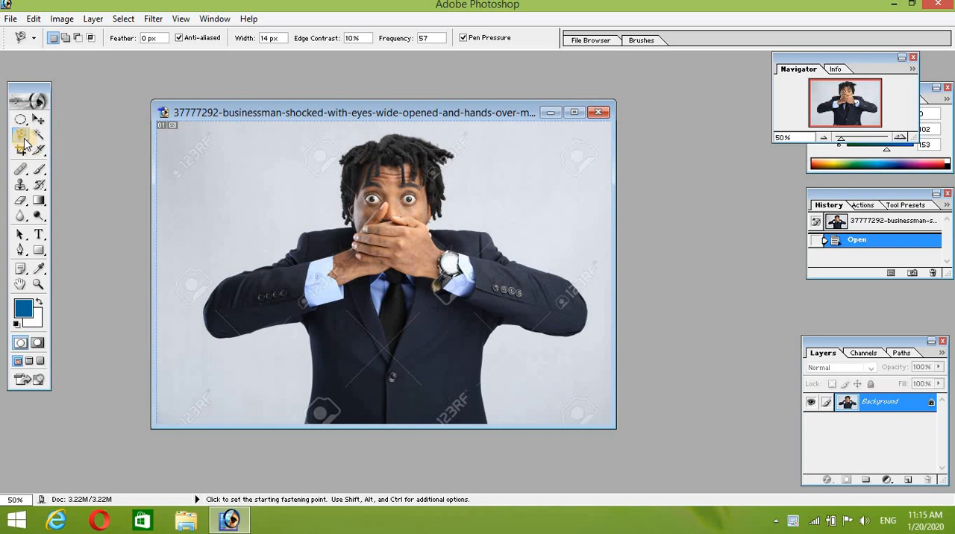
# Step: Activate the freehand Lasso tool and shift the businessman photo's window toward the middle of the workspace
pyautogui.click(23, 139)
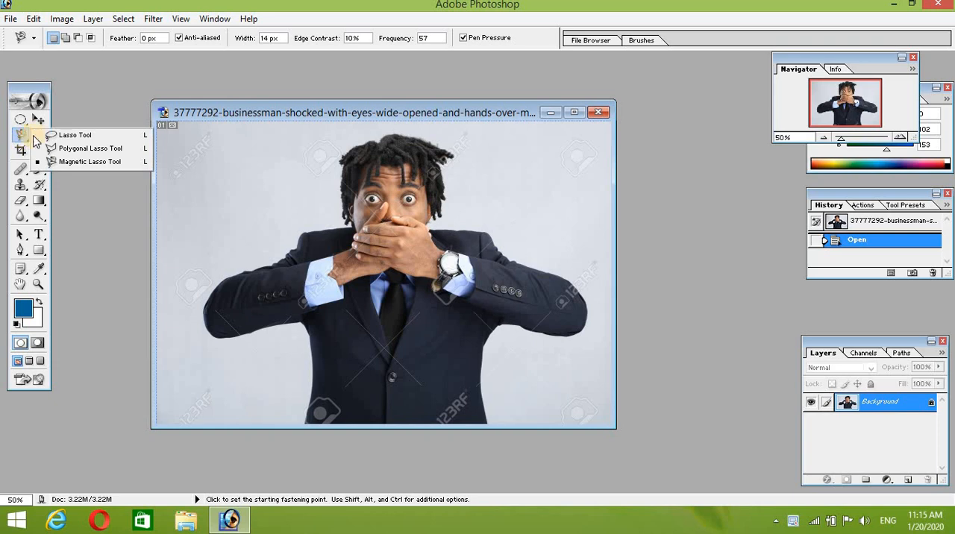
pyautogui.click(78, 136)
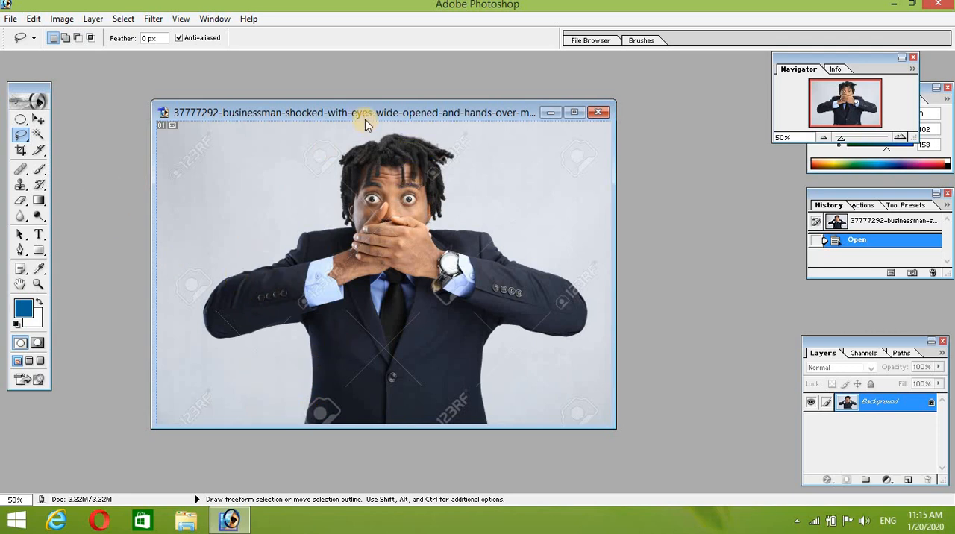
pyautogui.moveTo(358, 119); pyautogui.dragTo(439, 129)
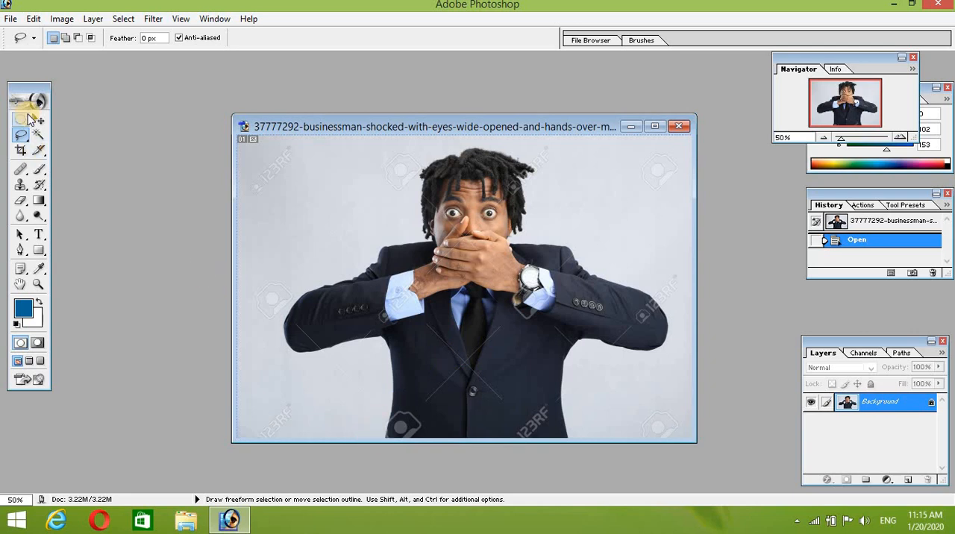
pyautogui.moveTo(30, 117); pyautogui.dragTo(67, 121)
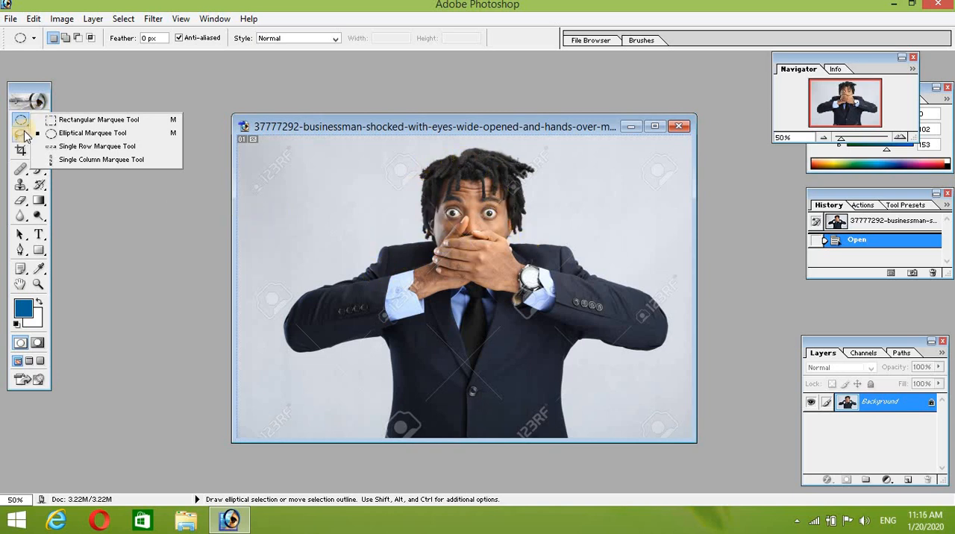
pyautogui.moveTo(25, 134)
pyautogui.mouseDown()
pyautogui.moveTo(64, 133)
pyautogui.moveTo(67, 140)
pyautogui.mouseUp()
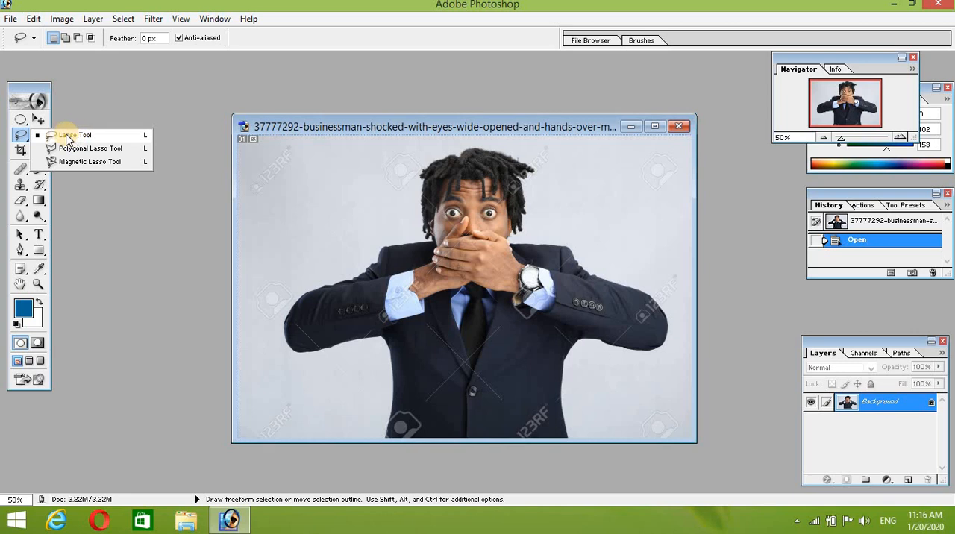
# Step: Maximize the photo window and draw a rough freehand Lasso selection around one arm, part of the face and the upper torso
pyautogui.click(67, 139)
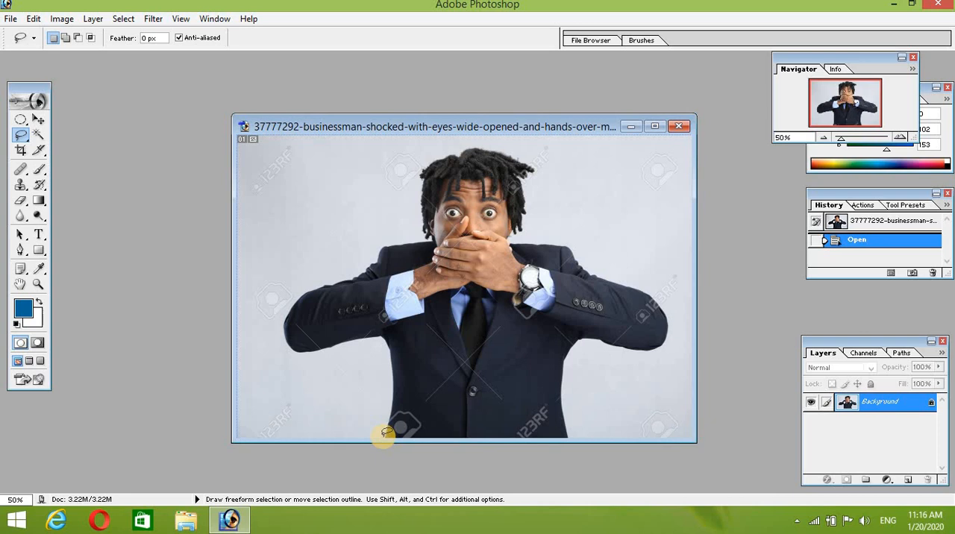
pyautogui.moveTo(383, 438); pyautogui.dragTo(385, 436)
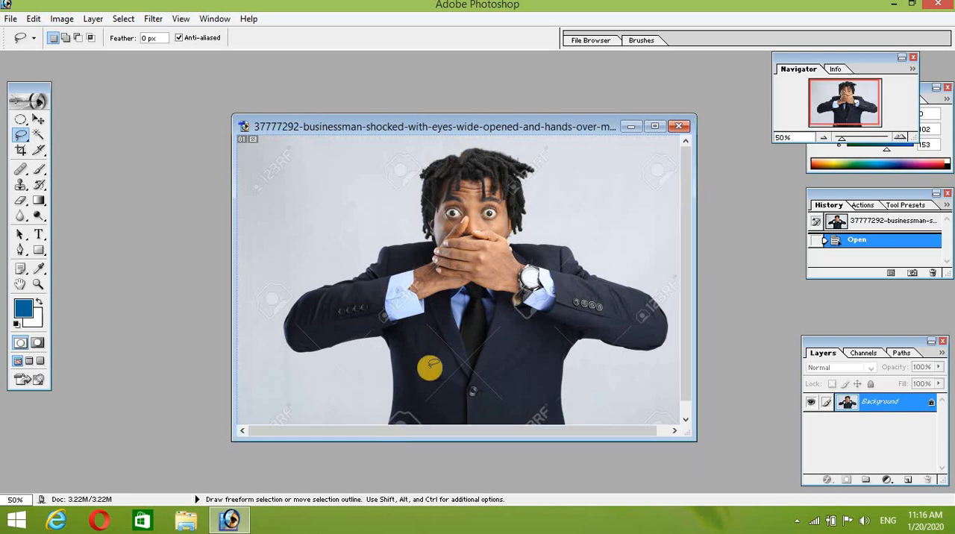
pyautogui.click(654, 128)
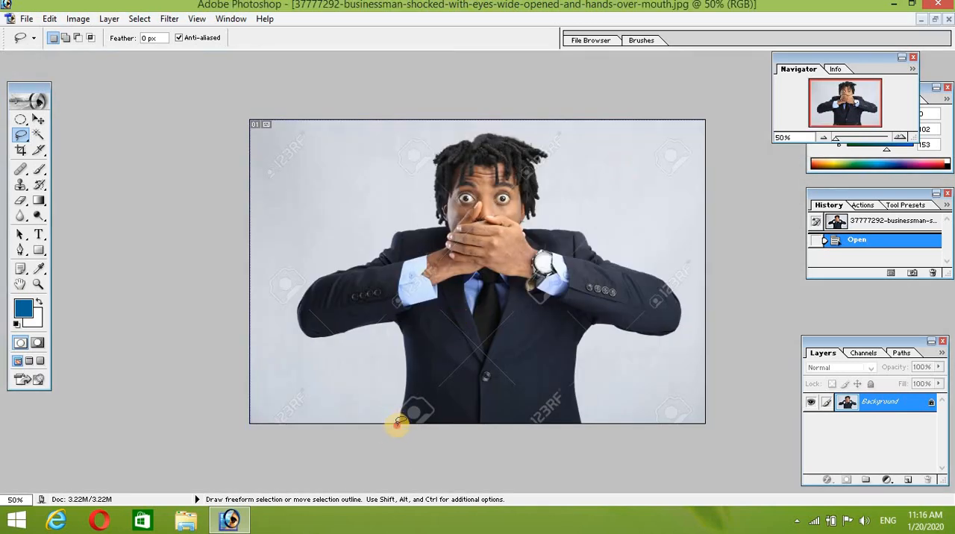
pyautogui.moveTo(397, 423)
pyautogui.mouseDown()
pyautogui.moveTo(397, 314)
pyautogui.moveTo(386, 329)
pyautogui.moveTo(291, 326)
pyautogui.moveTo(334, 255)
pyautogui.moveTo(346, 248)
pyautogui.moveTo(367, 266)
pyautogui.moveTo(385, 231)
pyautogui.moveTo(432, 229)
pyautogui.moveTo(451, 195)
pyautogui.moveTo(444, 170)
pyautogui.moveTo(452, 157)
pyautogui.moveTo(495, 174)
pyautogui.moveTo(531, 220)
pyautogui.moveTo(530, 252)
pyautogui.moveTo(545, 283)
pyautogui.moveTo(535, 322)
pyautogui.moveTo(444, 342)
pyautogui.moveTo(397, 416)
pyautogui.mouseUp()
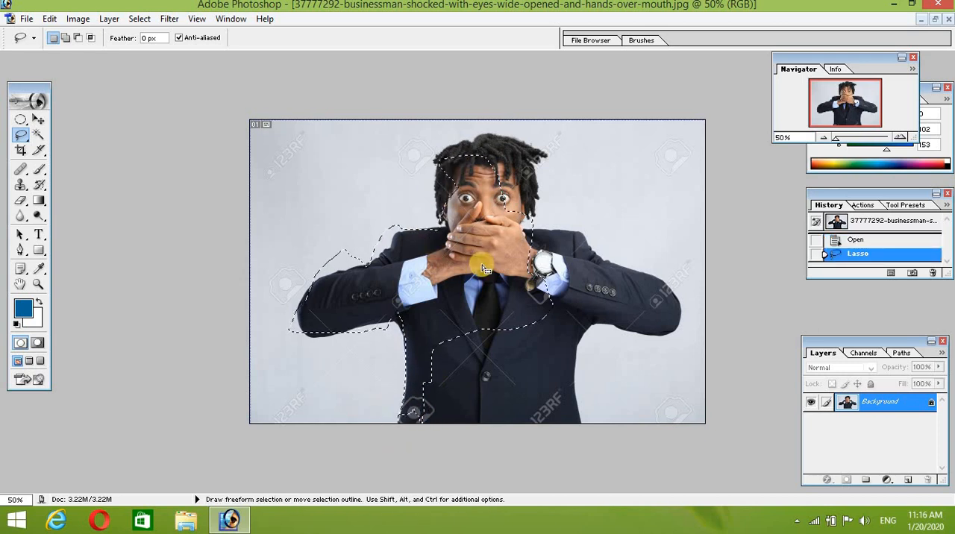
# Step: Create a new white Letter-size RGB document, 8.5 by 11 inches at 300 pixels/inch
pyautogui.hotkey('ctrl', 'n')
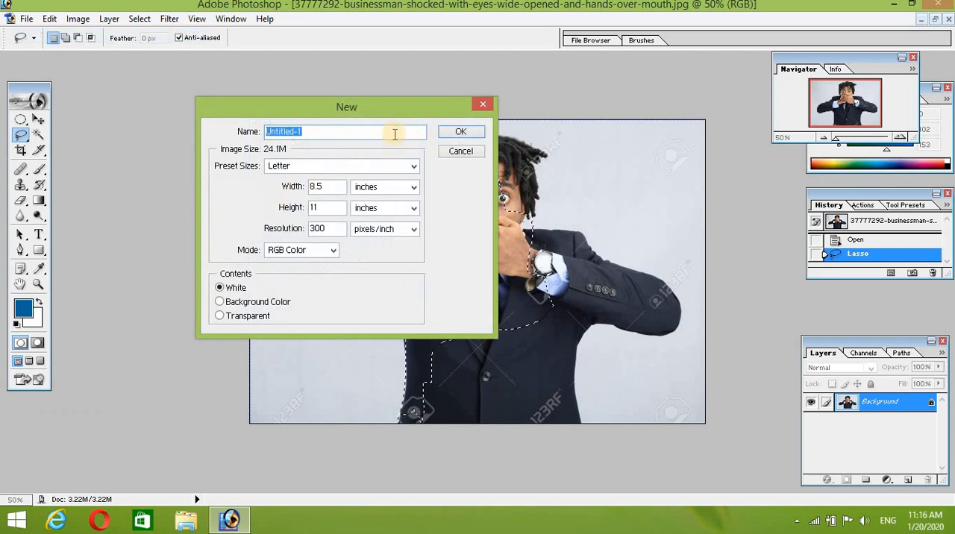
pyautogui.click(460, 132)
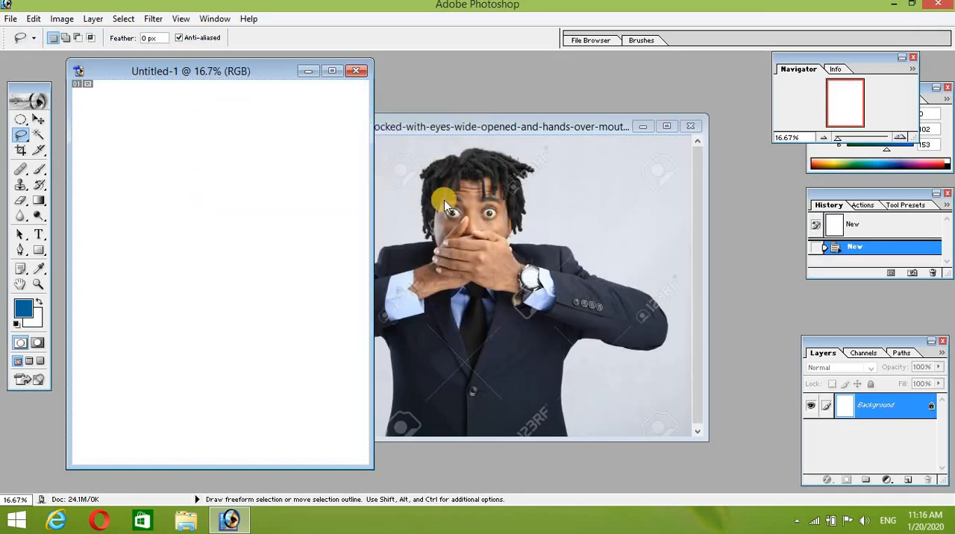
# Step: Copy the lassoed part of the businessman photo into the blank document with the Move tool
pyautogui.click(471, 242)
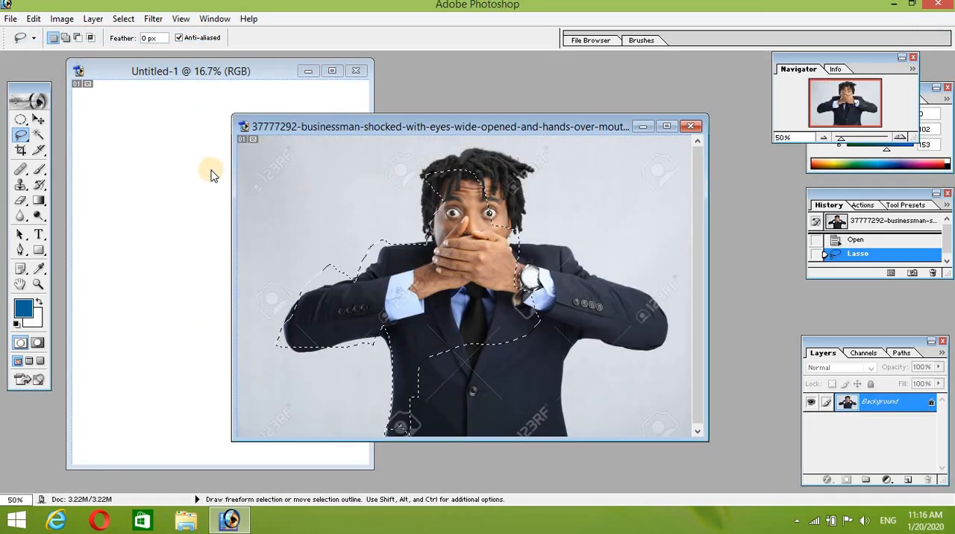
pyautogui.click(38, 119)
pyautogui.click(434, 274)
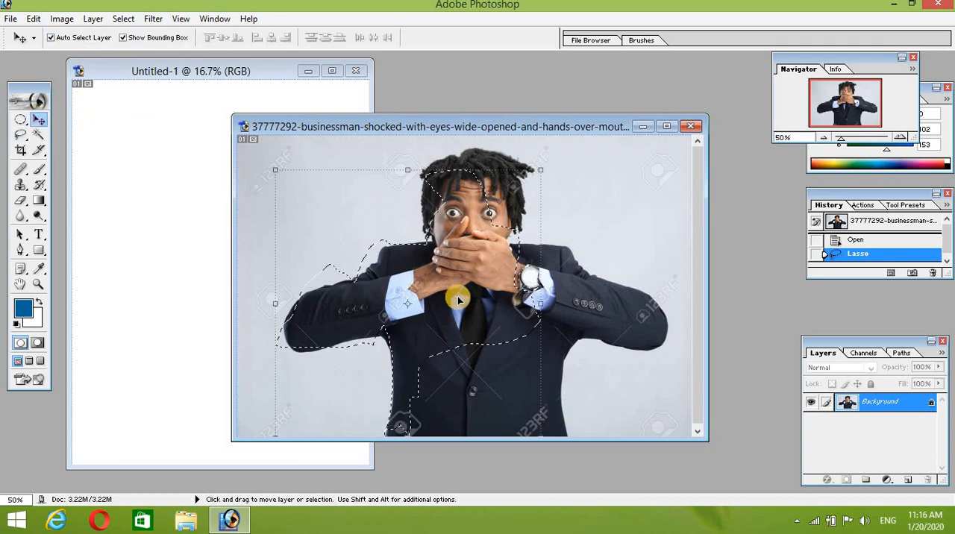
pyautogui.moveTo(451, 285)
pyautogui.mouseDown()
pyautogui.moveTo(196, 292)
pyautogui.moveTo(187, 282)
pyautogui.mouseUp()
# Step: Enlarge the pasted cutout to about 179% width and 214% height, apply the transformation and shift it slightly upward
pyautogui.moveTo(215, 239); pyautogui.dragTo(282, 139)
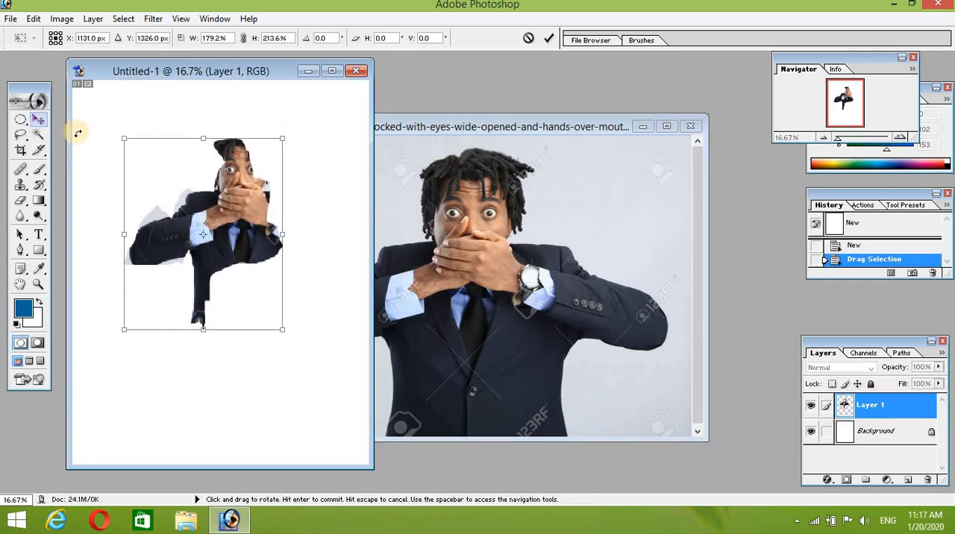
pyautogui.click(38, 119)
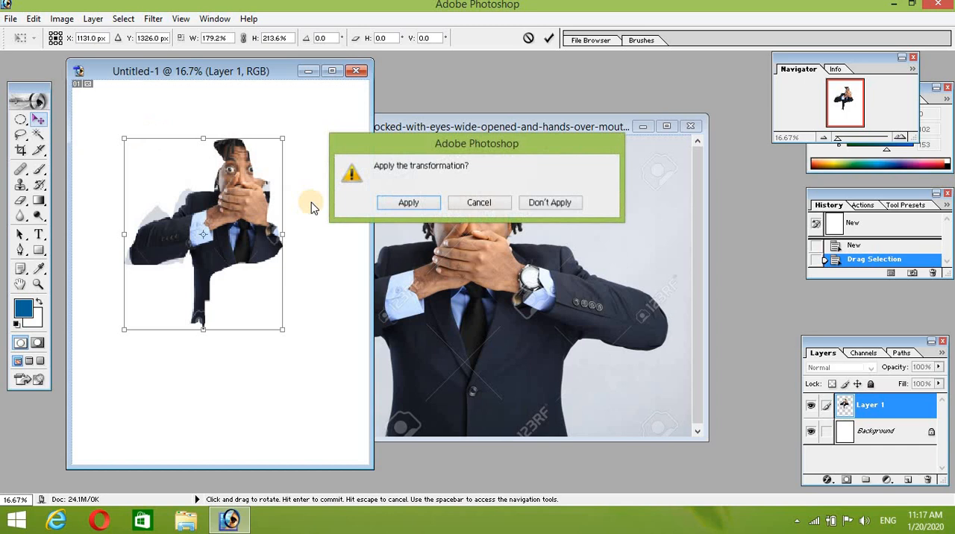
pyautogui.click(406, 205)
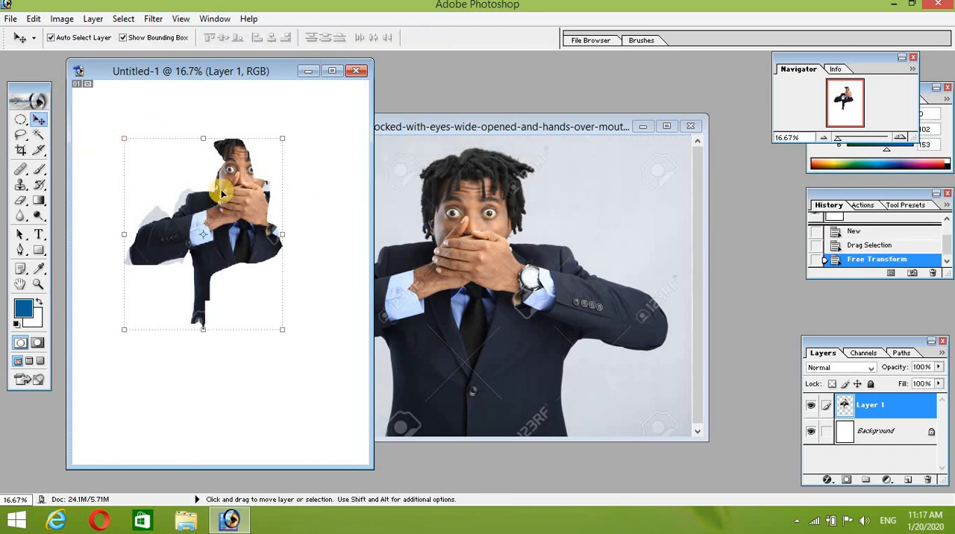
pyautogui.moveTo(225, 215); pyautogui.dragTo(225, 200)
# Step: Return to the businessman photo and clear its freehand selection
pyautogui.click(486, 229)
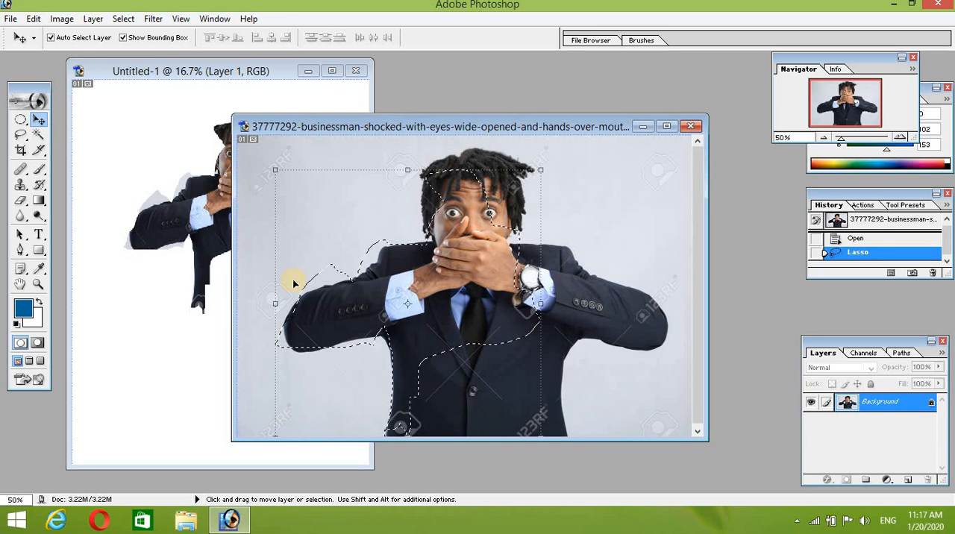
pyautogui.hotkey('ctrl', 'd')
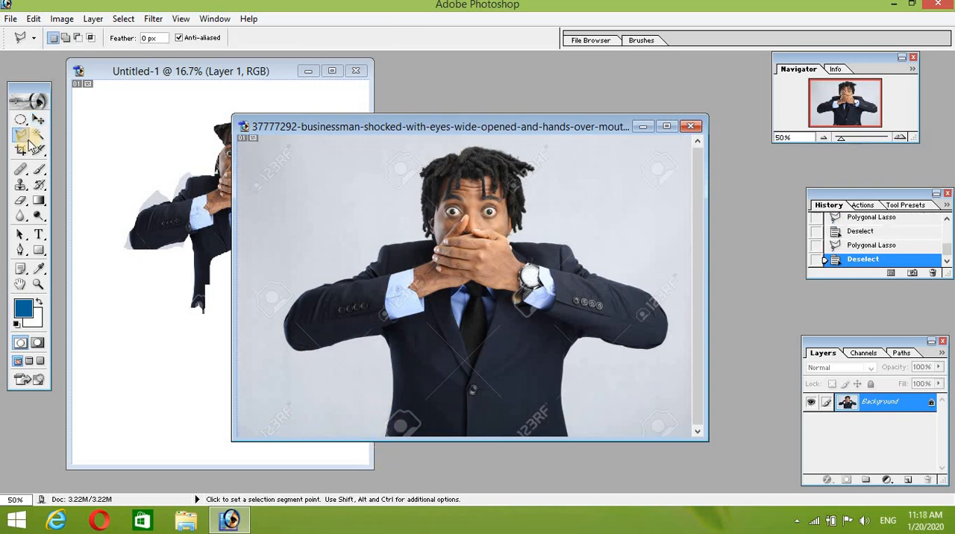
# Step: Select the whole businessman with the Polygonal Lasso, tracing both arms, the shoulders, hair and jacket sides and closing along the photo's lower edge
pyautogui.rightClick(29, 144)
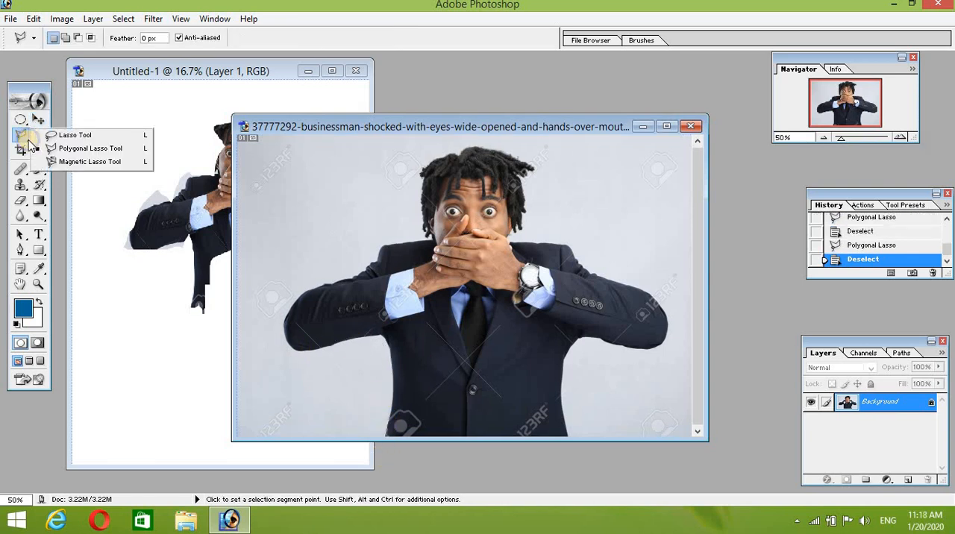
pyautogui.click(69, 148)
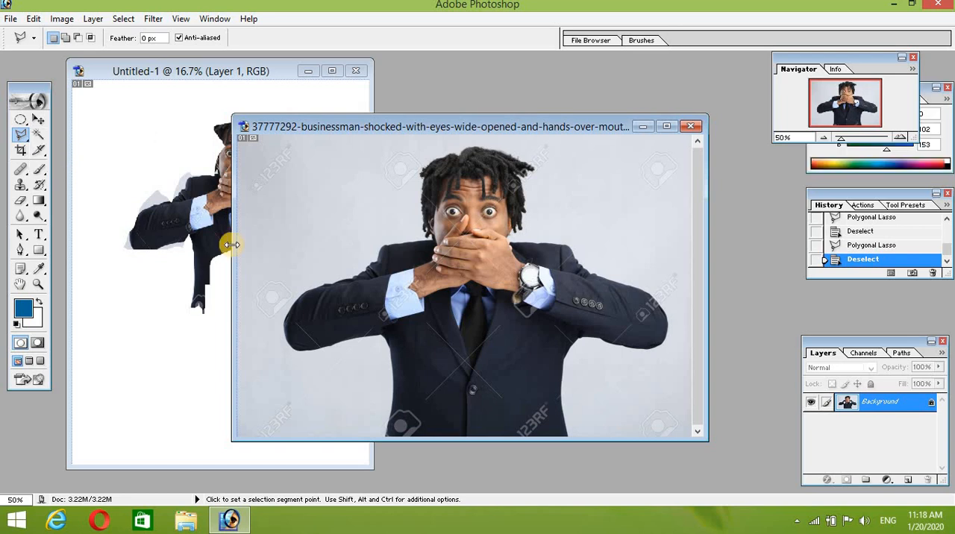
pyautogui.click(391, 405)
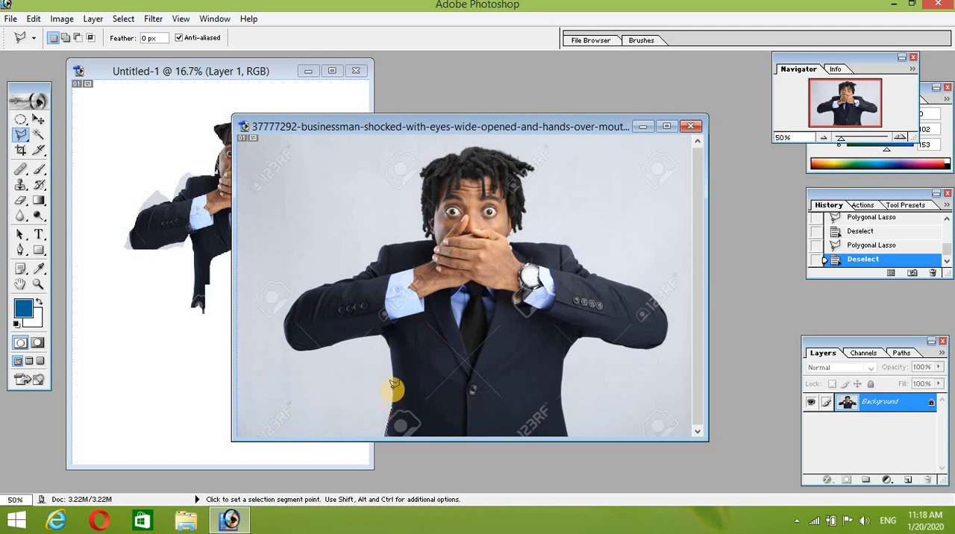
pyautogui.click(394, 377)
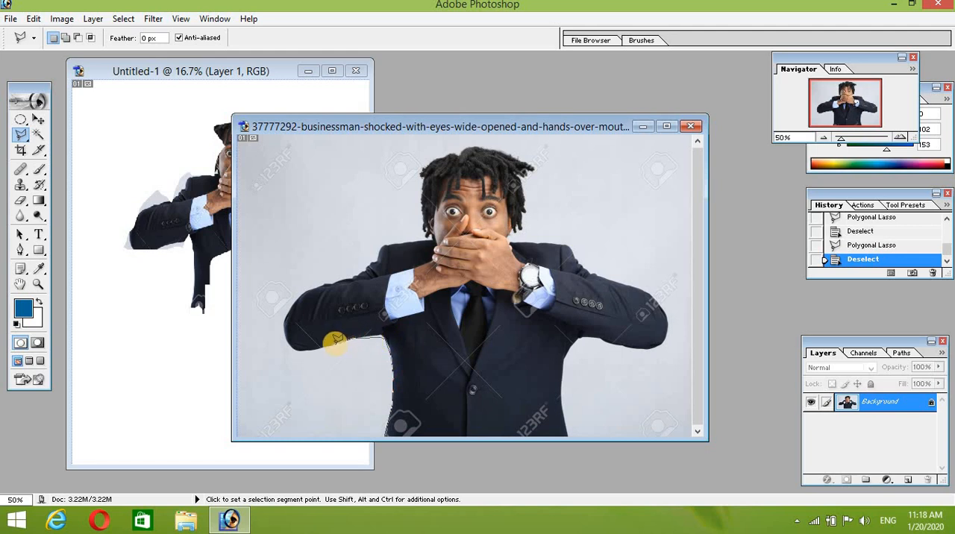
pyautogui.click(288, 336)
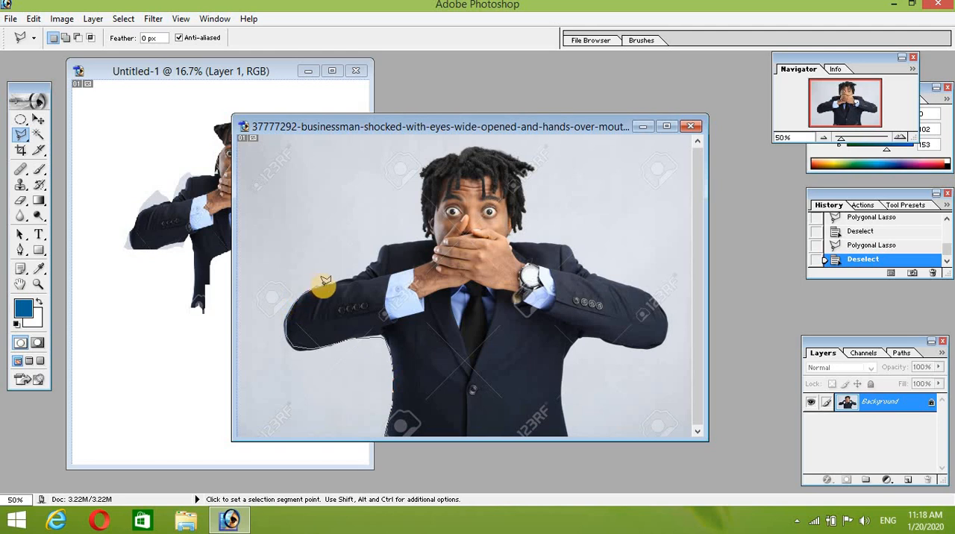
pyautogui.click(351, 278)
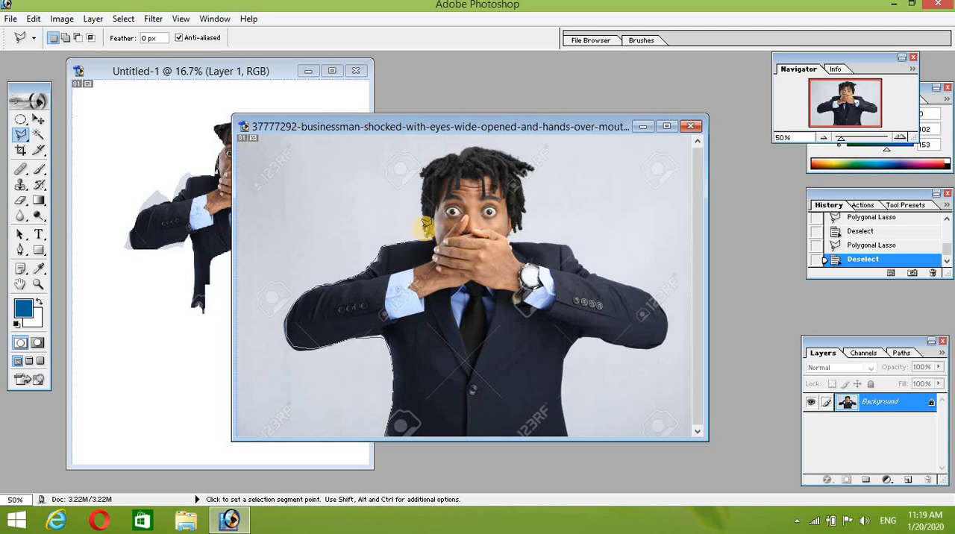
pyautogui.click(462, 151)
pyautogui.click(490, 145)
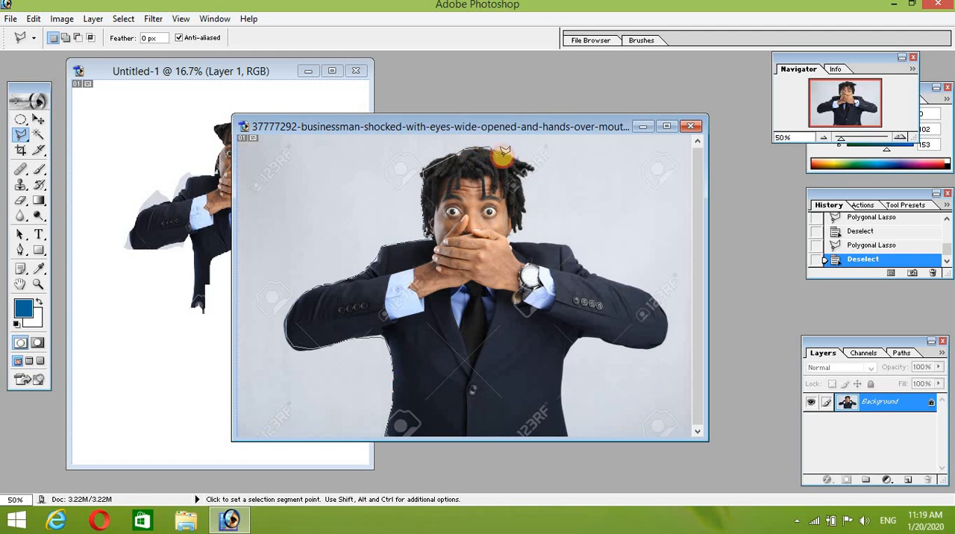
pyautogui.click(521, 181)
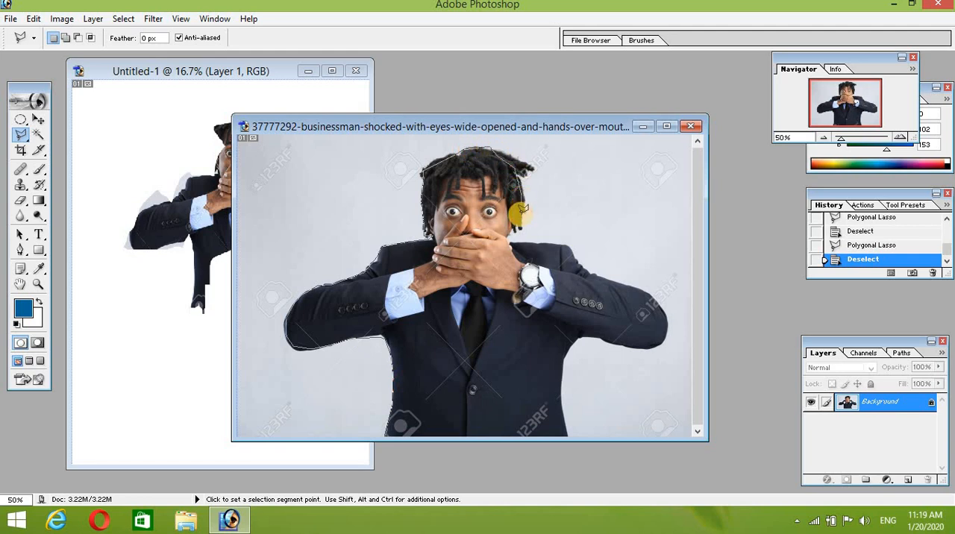
pyautogui.click(520, 214)
pyautogui.click(513, 233)
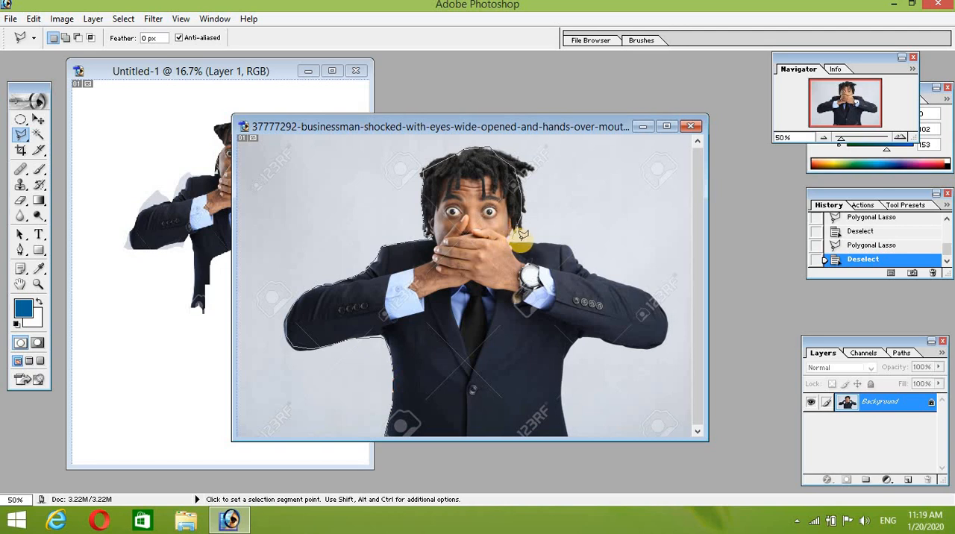
pyautogui.click(569, 241)
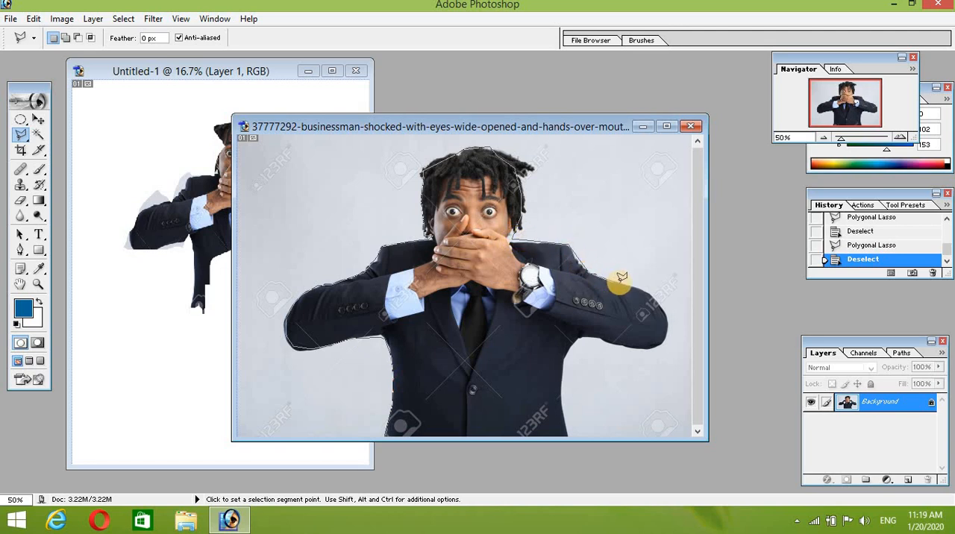
pyautogui.click(663, 307)
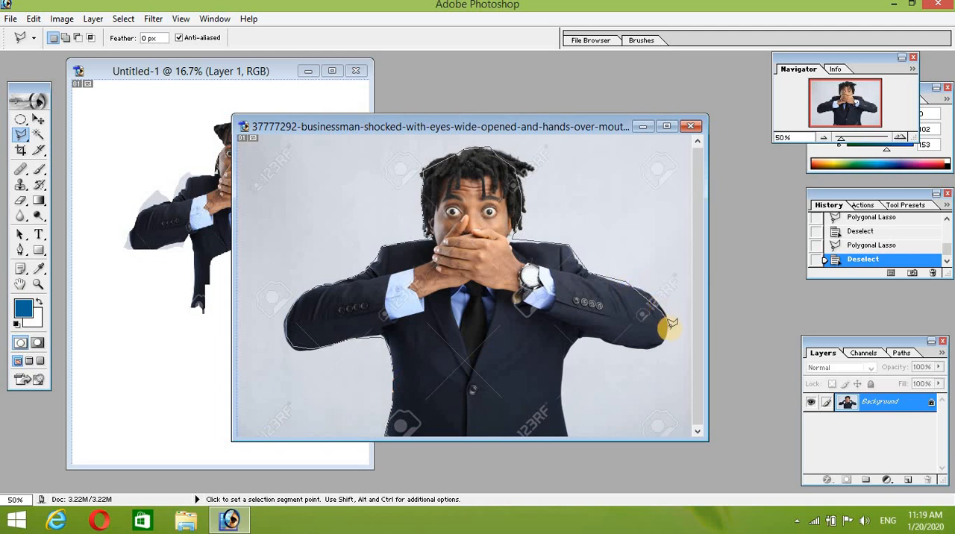
pyautogui.click(634, 345)
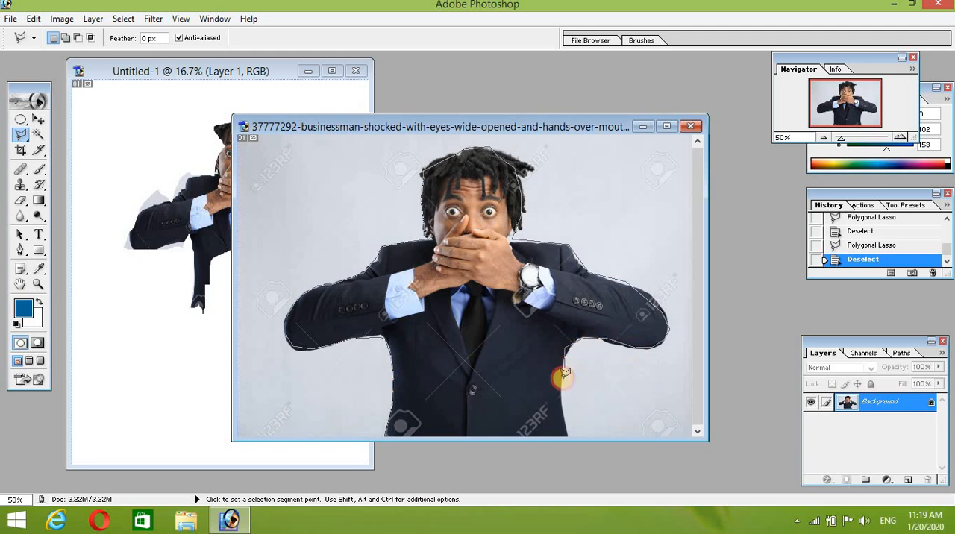
pyautogui.click(567, 433)
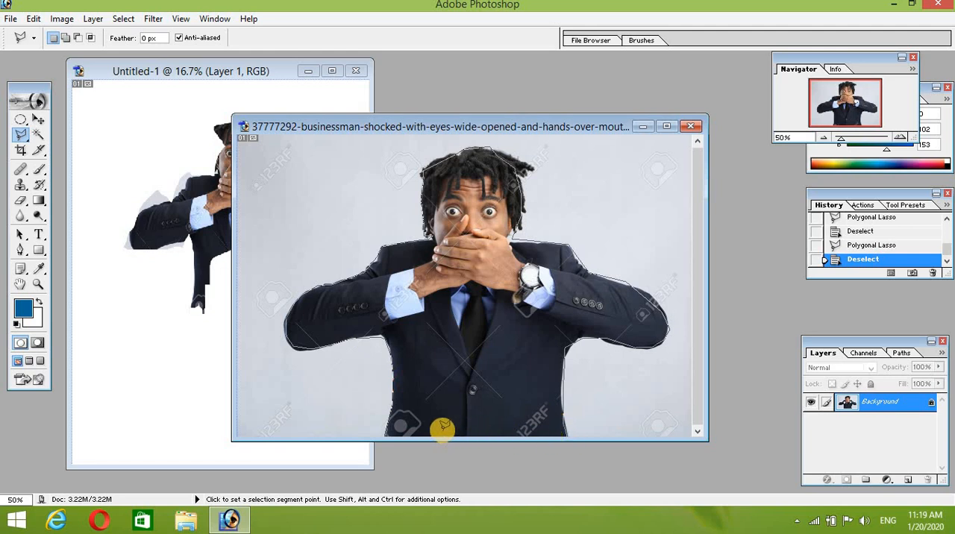
pyautogui.click(385, 431)
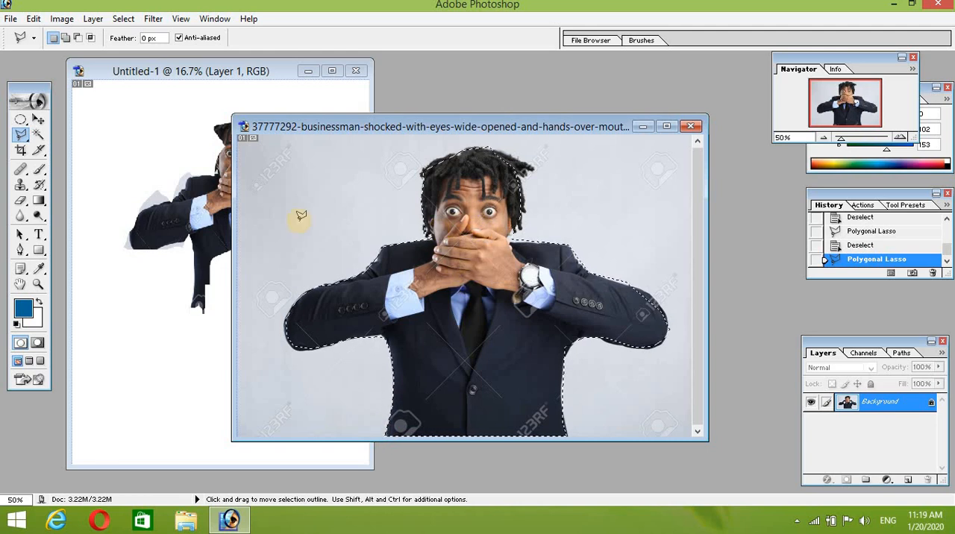
# Step: Copy the selected businessman into the blank document with the Move tool and enlarge the cutout to about 172% width and 207% height
pyautogui.click(38, 119)
pyautogui.moveTo(439, 251); pyautogui.dragTo(145, 334)
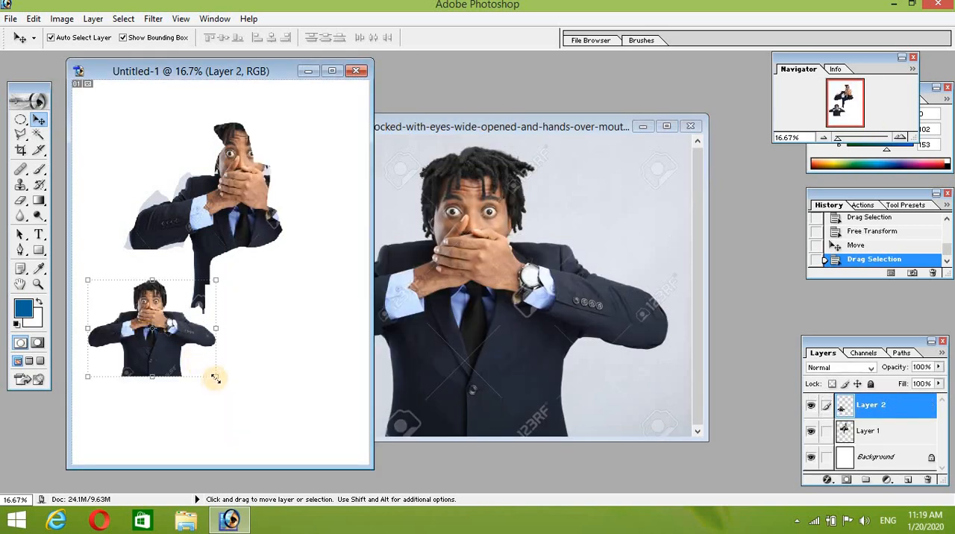
pyautogui.moveTo(214, 377); pyautogui.dragTo(285, 430)
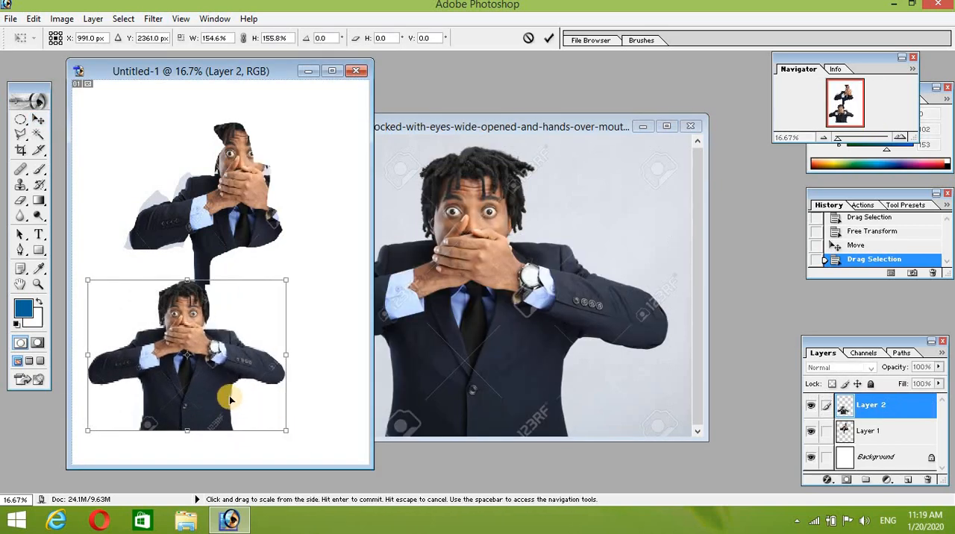
pyautogui.moveTo(261, 373); pyautogui.dragTo(267, 368)
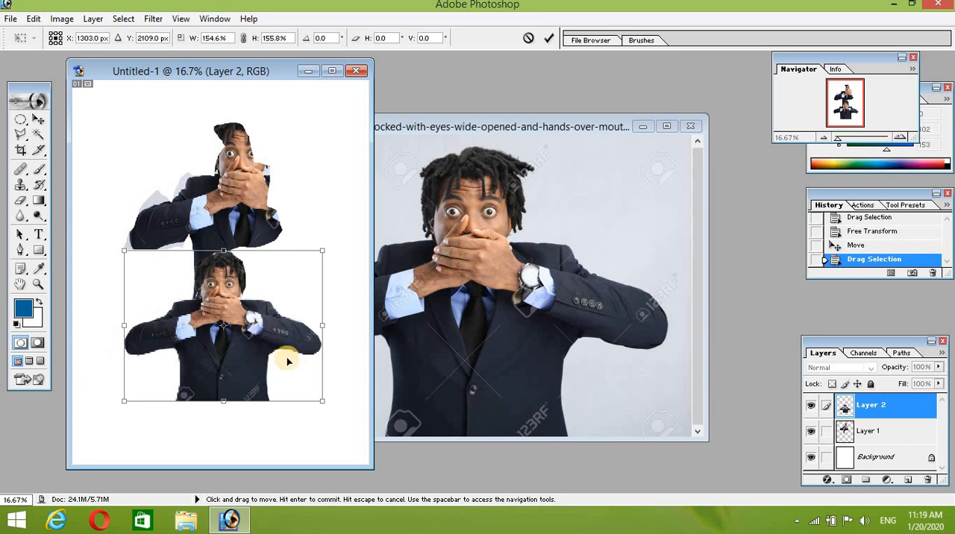
pyautogui.moveTo(322, 402); pyautogui.dragTo(345, 452)
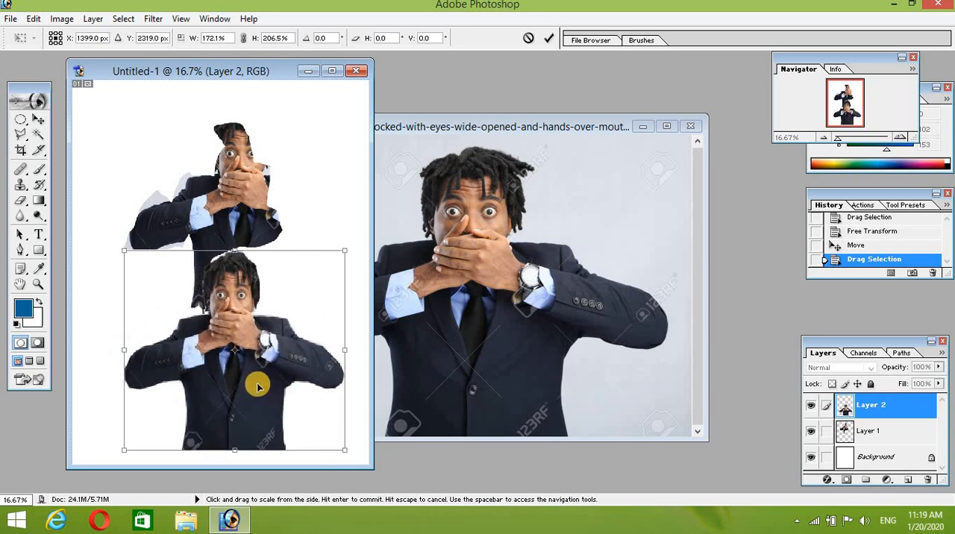
pyautogui.moveTo(258, 384)
pyautogui.mouseDown()
pyautogui.moveTo(287, 355)
pyautogui.moveTo(254, 387)
pyautogui.mouseUp()
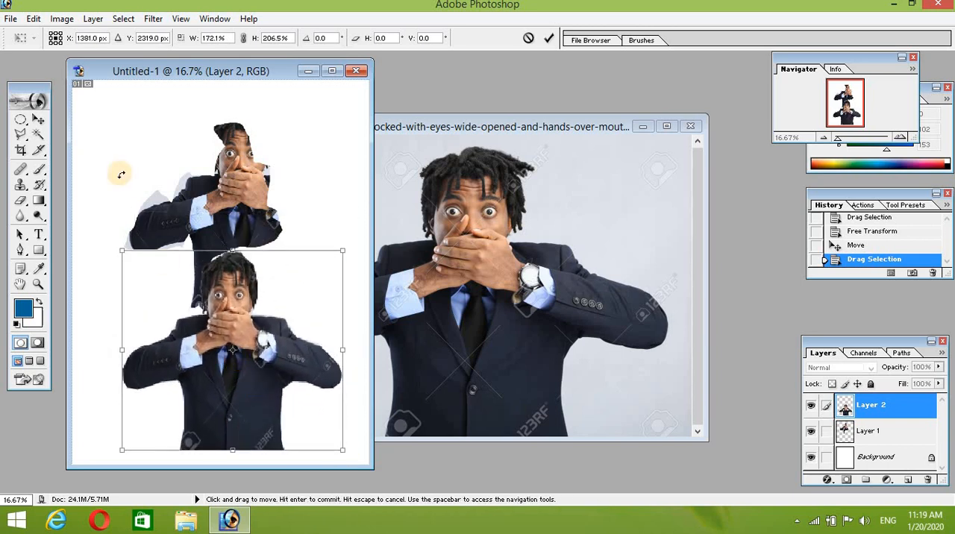
# Step: Apply the transformation and move the enlarged businessman up over the earlier freehand cutout
pyautogui.click(40, 121)
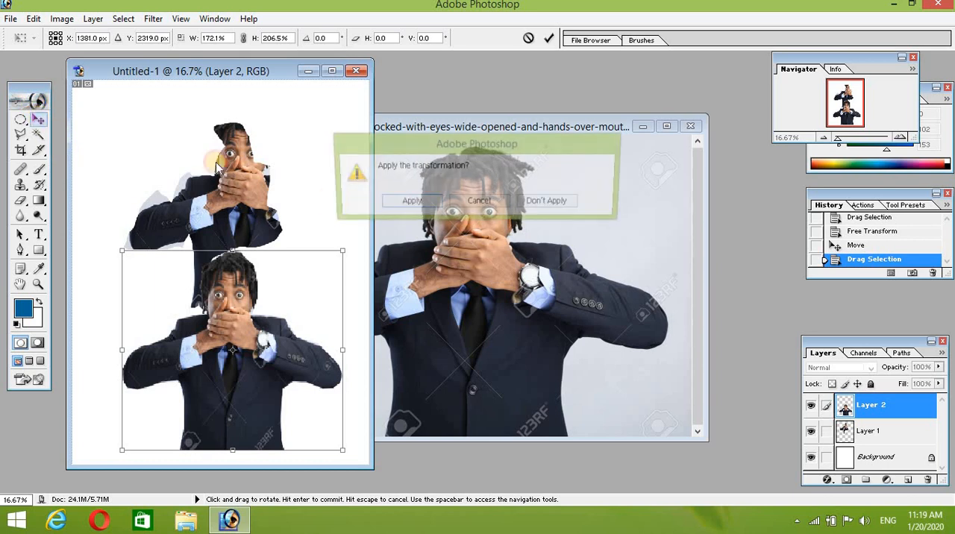
pyautogui.click(409, 203)
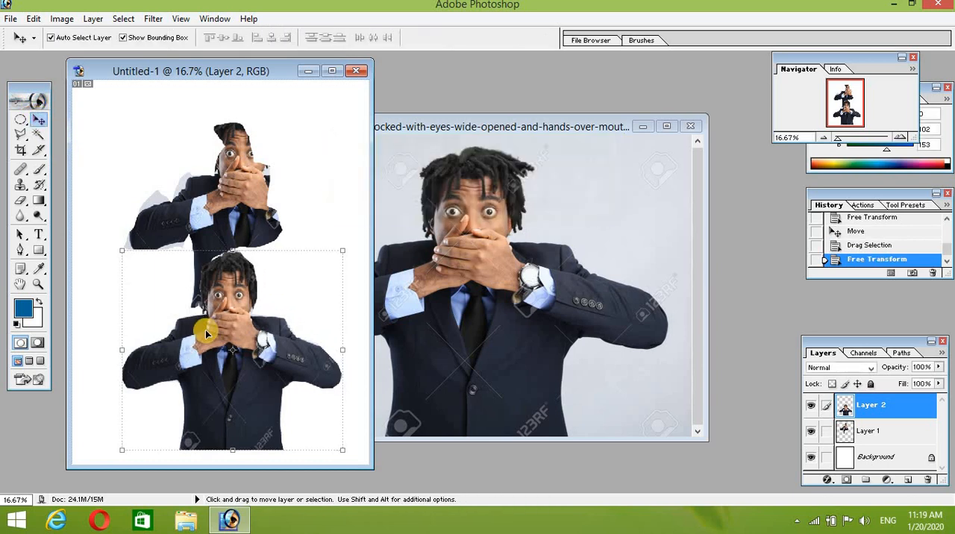
pyautogui.moveTo(208, 335); pyautogui.dragTo(213, 168)
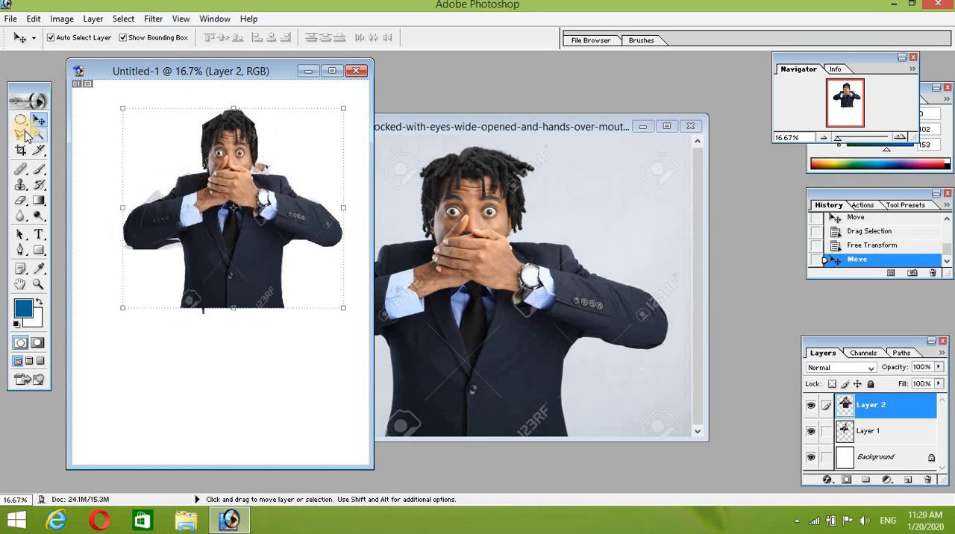
# Step: Switch to the Magnetic Lasso and clear the polygonal selection in the businessman photo
pyautogui.moveTo(28, 137)
pyautogui.mouseDown()
pyautogui.moveTo(58, 132)
pyautogui.moveTo(70, 149)
pyautogui.moveTo(97, 150)
pyautogui.moveTo(99, 165)
pyautogui.mouseUp()
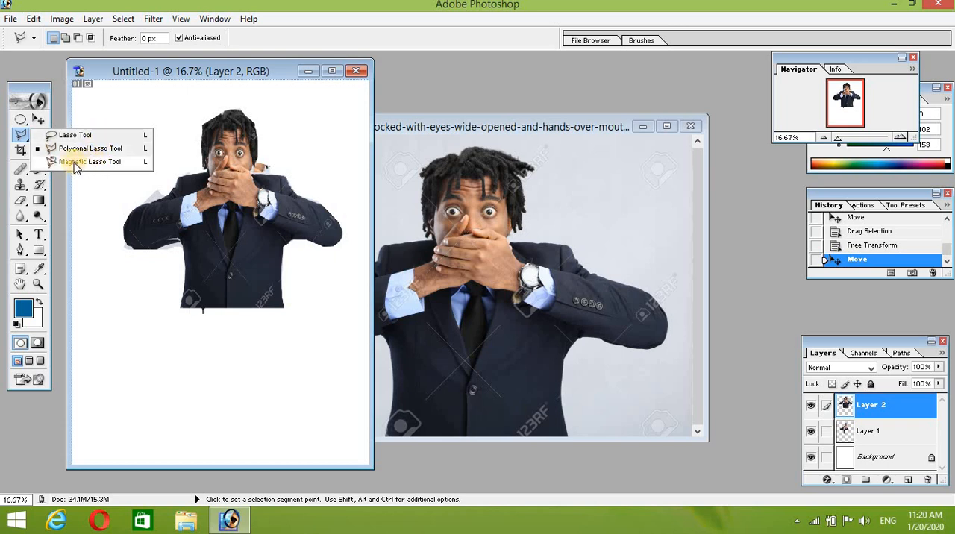
pyautogui.moveTo(95, 150); pyautogui.dragTo(93, 162)
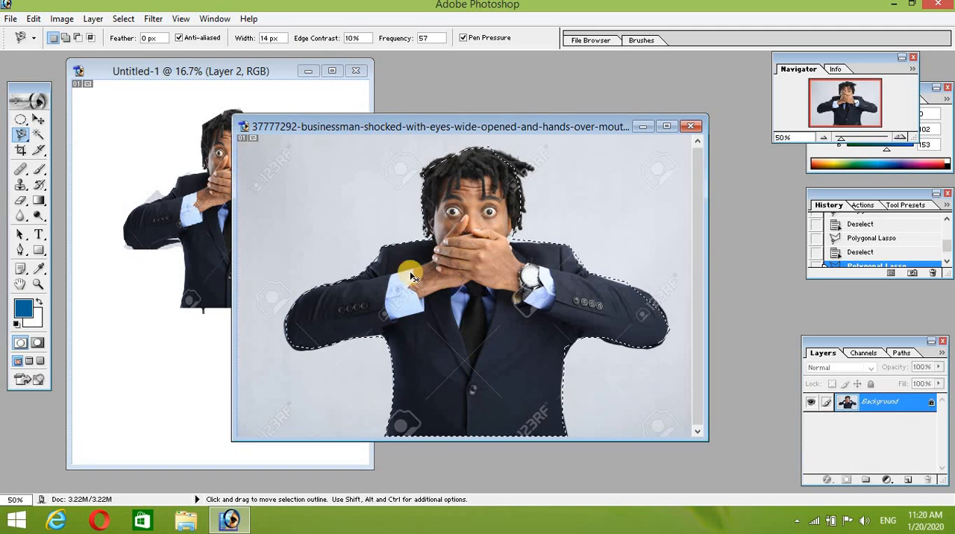
pyautogui.hotkey('ctrl', 'd')
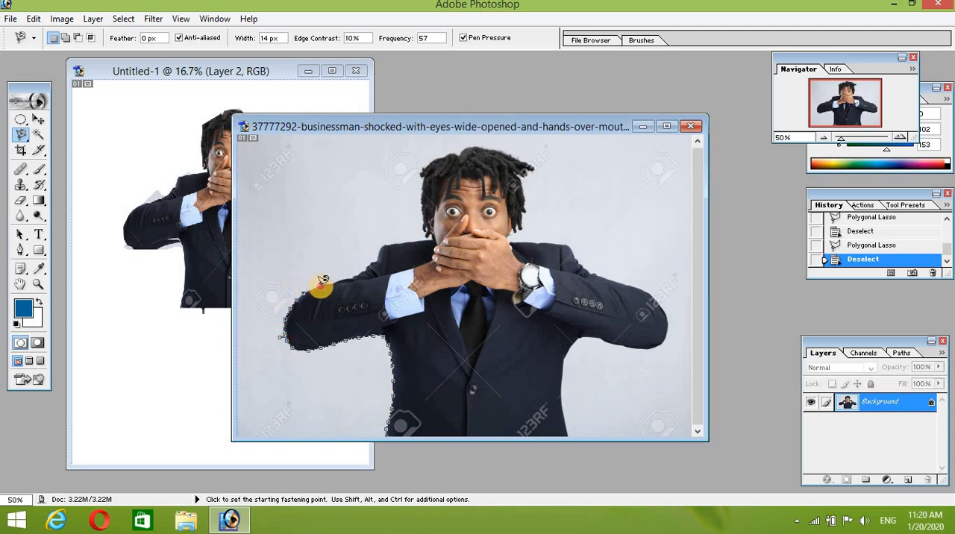
# Step: Select the whole businessman with the Magnetic Lasso, tracing his arms, shoulders, hair and jacket sides and closing along the photo's lower edge
pyautogui.click(368, 277)
pyautogui.click(371, 256)
pyautogui.click(383, 245)
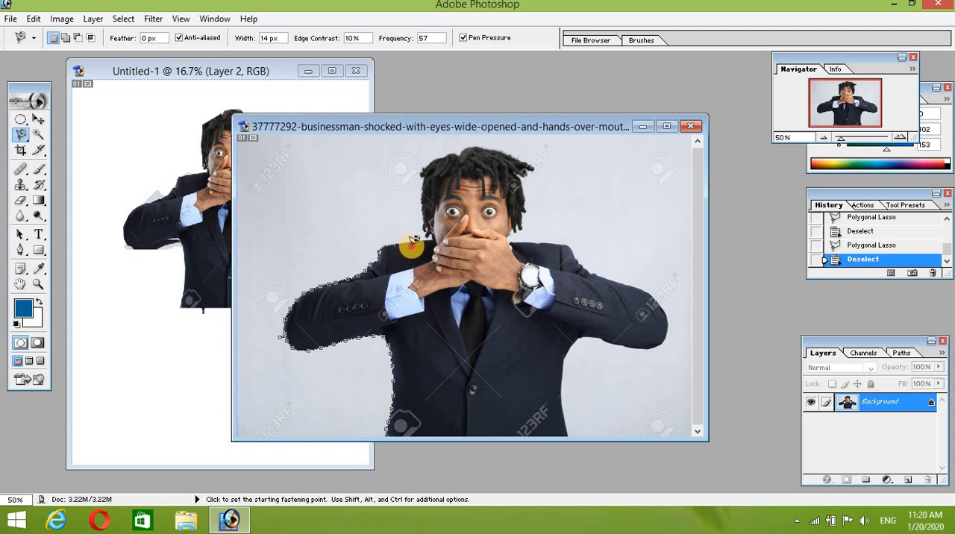
pyautogui.click(428, 240)
pyautogui.click(424, 200)
pyautogui.click(423, 171)
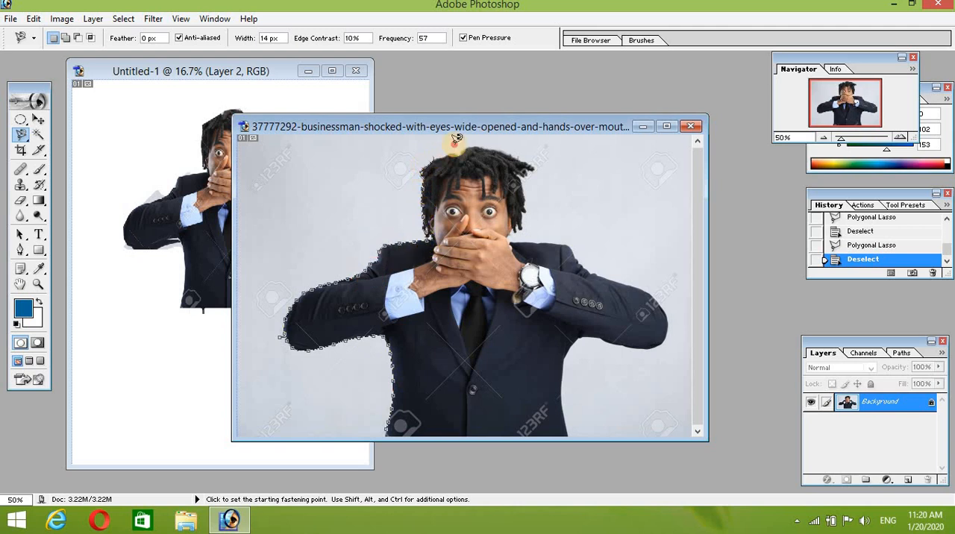
pyautogui.click(486, 143)
pyautogui.click(526, 152)
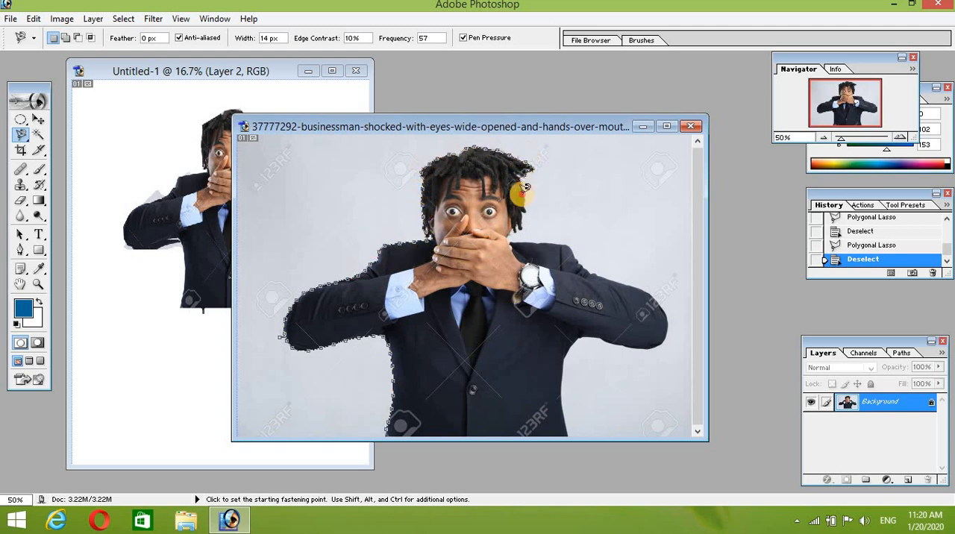
pyautogui.click(521, 222)
pyautogui.click(523, 247)
pyautogui.click(572, 247)
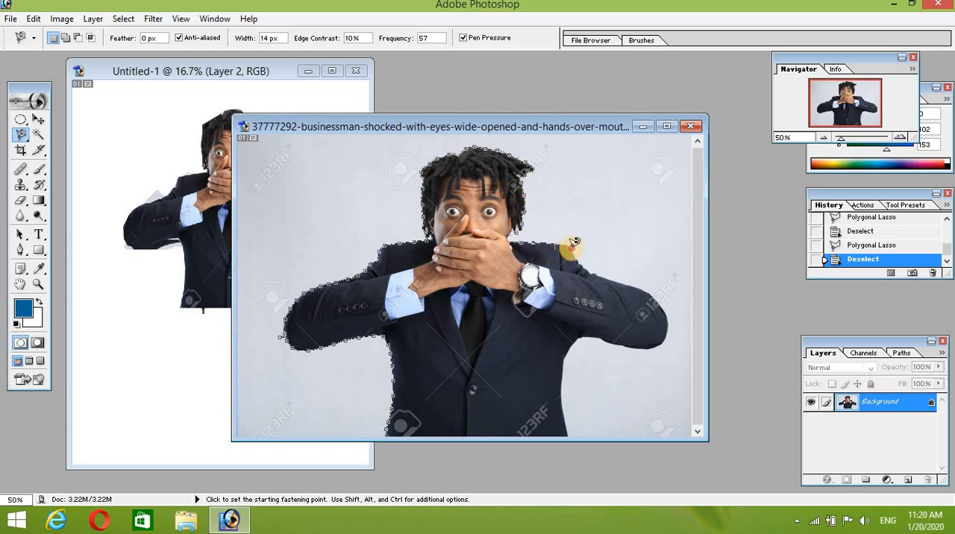
pyautogui.click(607, 283)
pyautogui.click(674, 306)
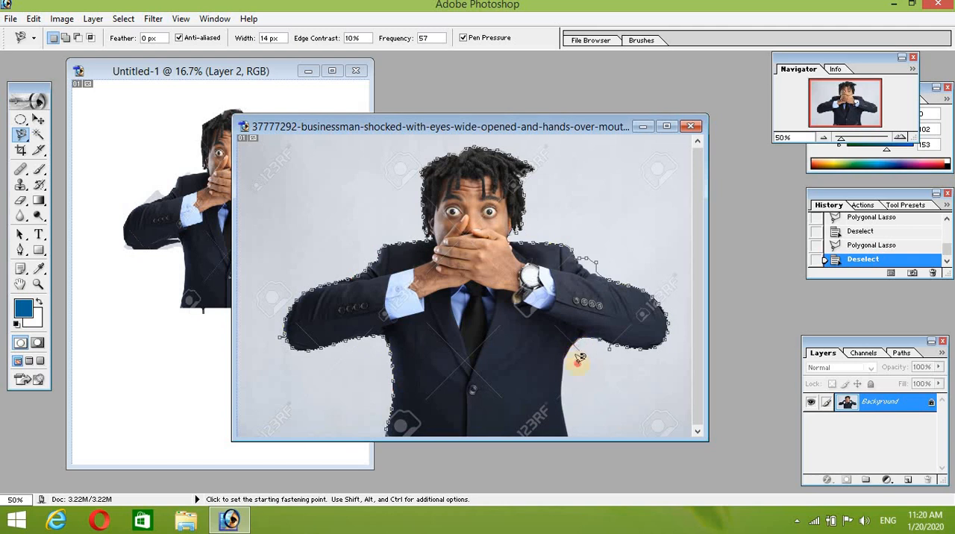
pyautogui.moveTo(569, 447)
pyautogui.mouseDown()
pyautogui.moveTo(541, 453)
pyautogui.moveTo(519, 441)
pyautogui.moveTo(391, 440)
pyautogui.moveTo(385, 429)
pyautogui.moveTo(402, 427)
pyautogui.moveTo(365, 428)
pyautogui.moveTo(397, 423)
pyautogui.mouseUp()
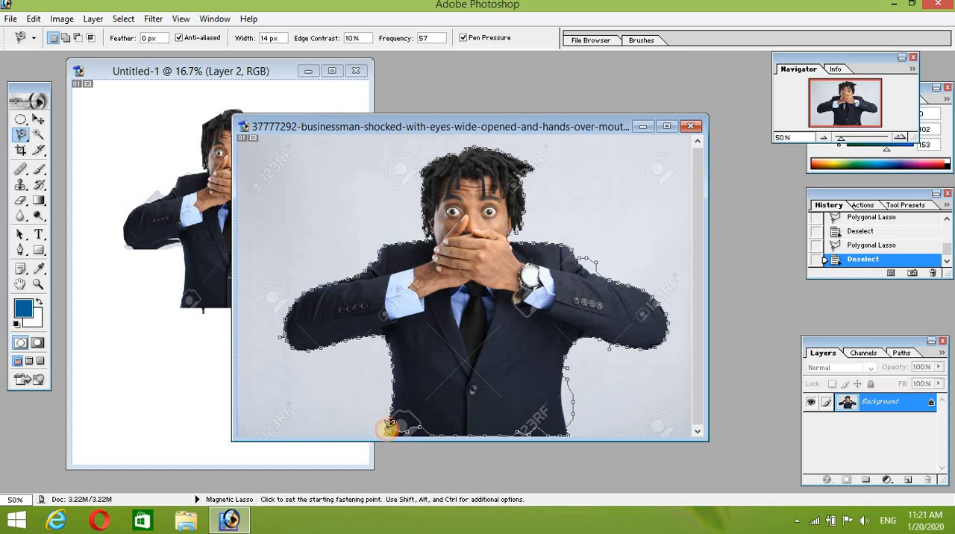
pyautogui.click(381, 423)
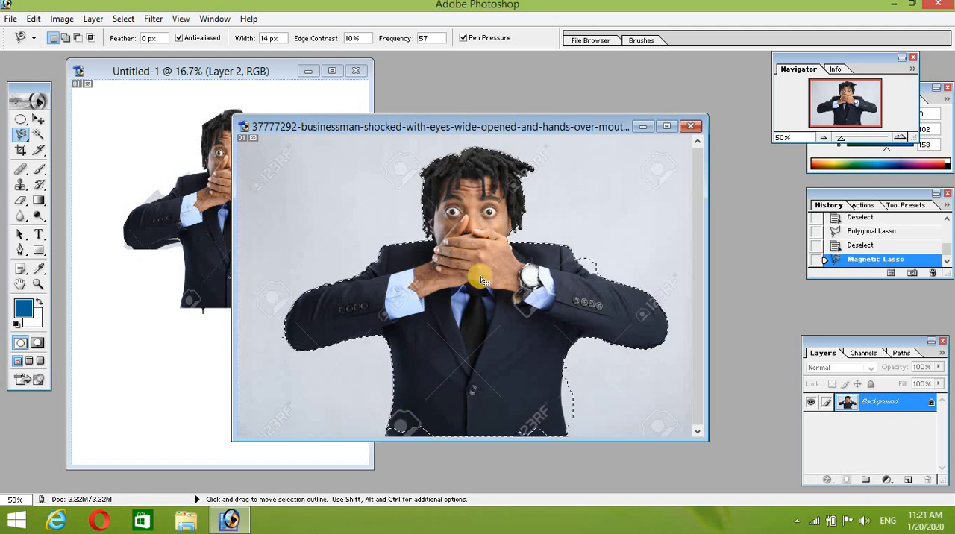
# Step: Copy the new selection into the blank document below the first figures, enlarge it to about 143% width and 197% height, and apply it
pyautogui.click(38, 119)
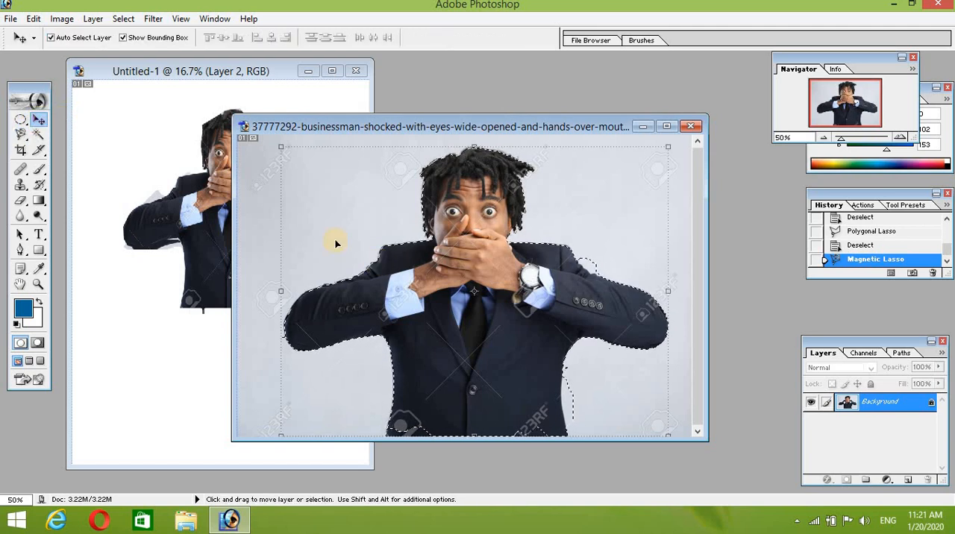
pyautogui.moveTo(494, 305); pyautogui.dragTo(175, 326)
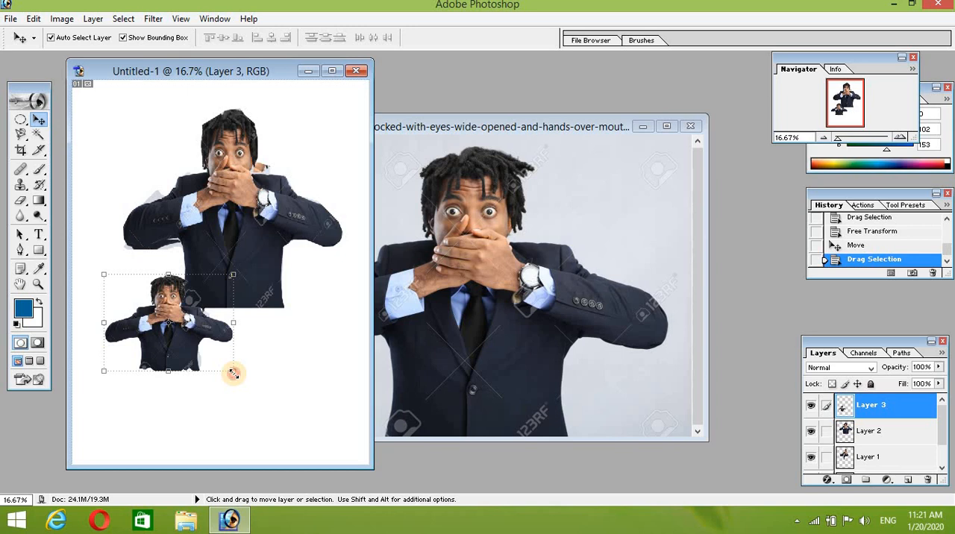
pyautogui.moveTo(232, 373); pyautogui.dragTo(288, 465)
pyautogui.moveTo(241, 390); pyautogui.dragTo(236, 374)
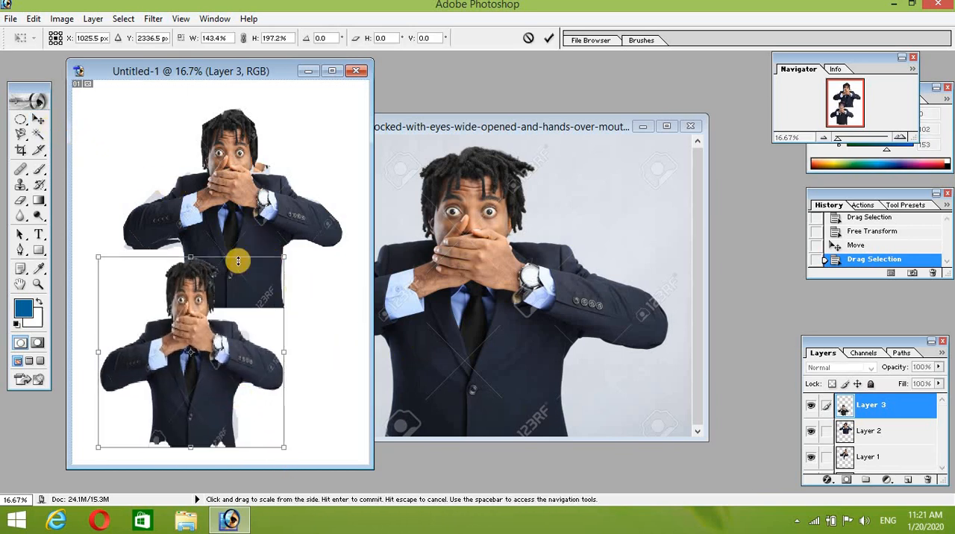
pyautogui.click(42, 121)
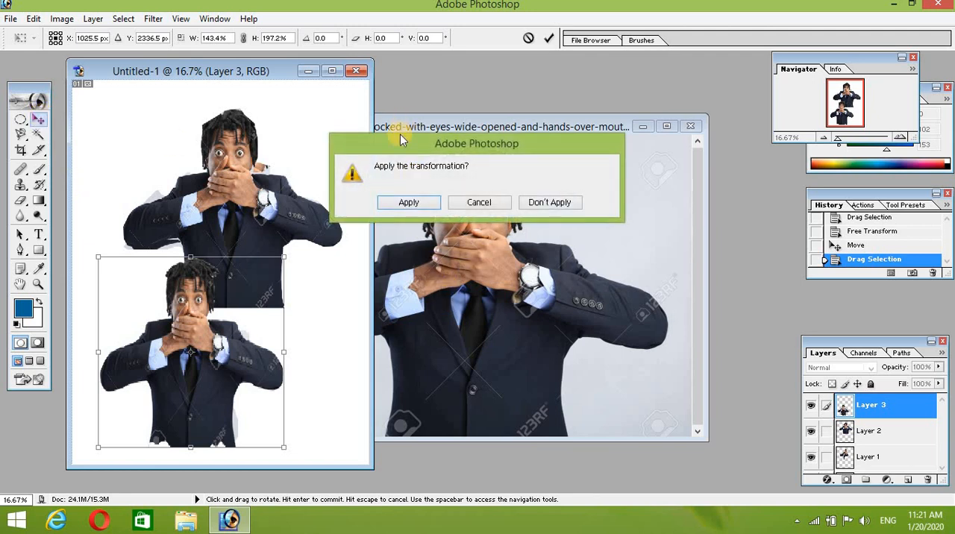
pyautogui.click(412, 201)
# Step: Return to the businessman photo and set the Magnetic Lasso's feather to 30 px
pyautogui.click(406, 344)
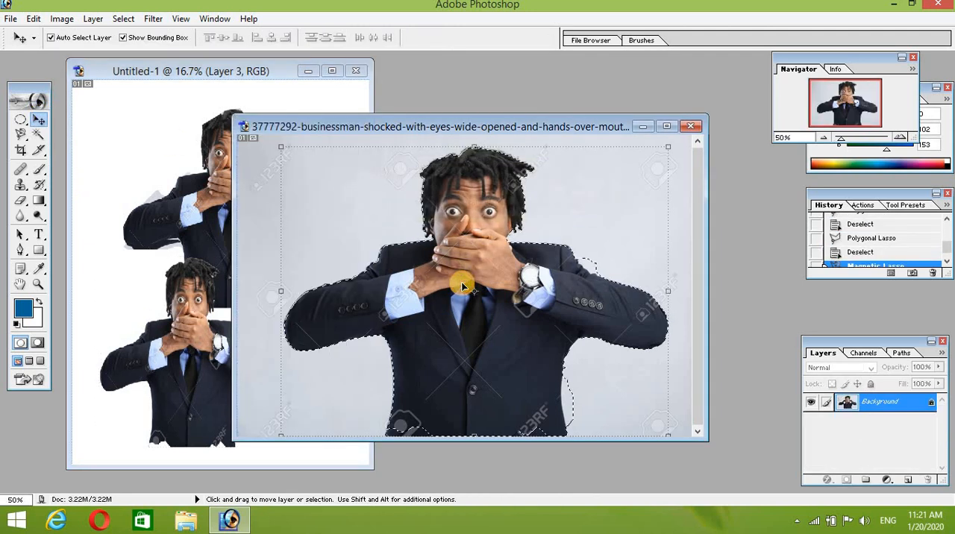
pyautogui.click(23, 135)
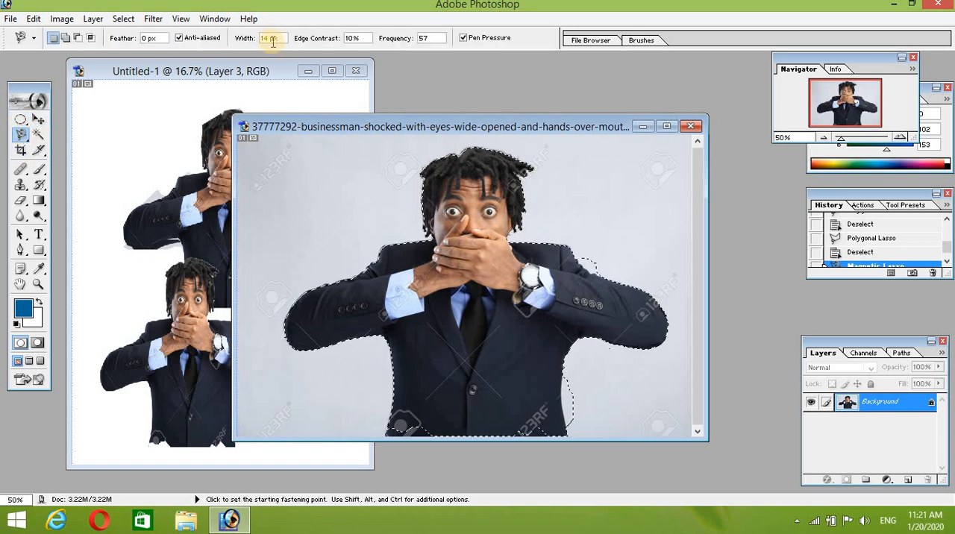
pyautogui.click(147, 39)
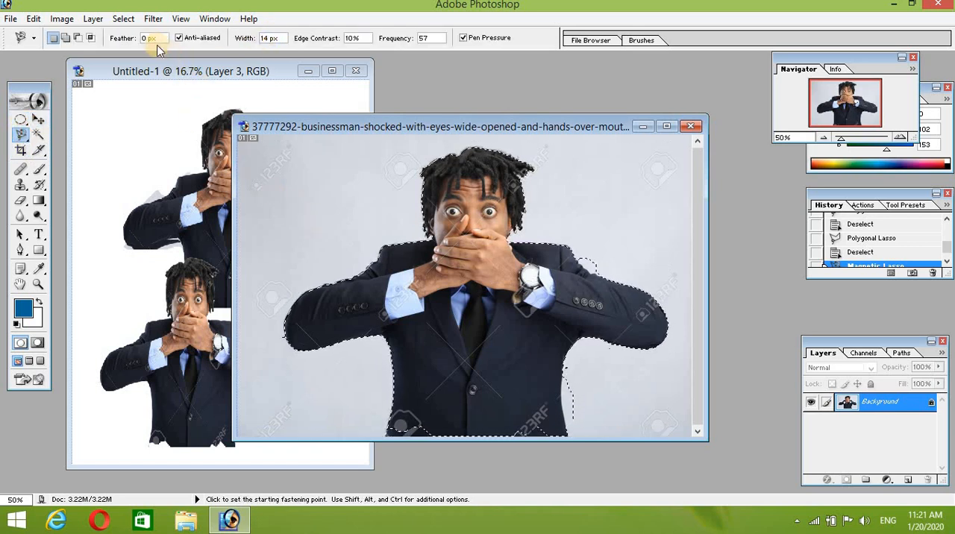
pyautogui.write('30')
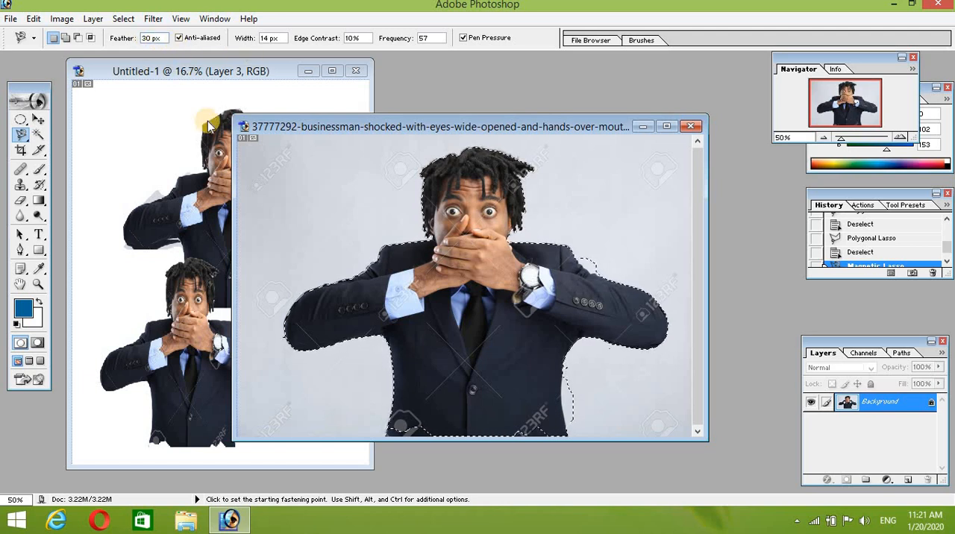
# Step: Clear the old selection and select only the businessman's head, down to his hands, with the feathered Magnetic Lasso
pyautogui.hotkey('ctrl', 'd')
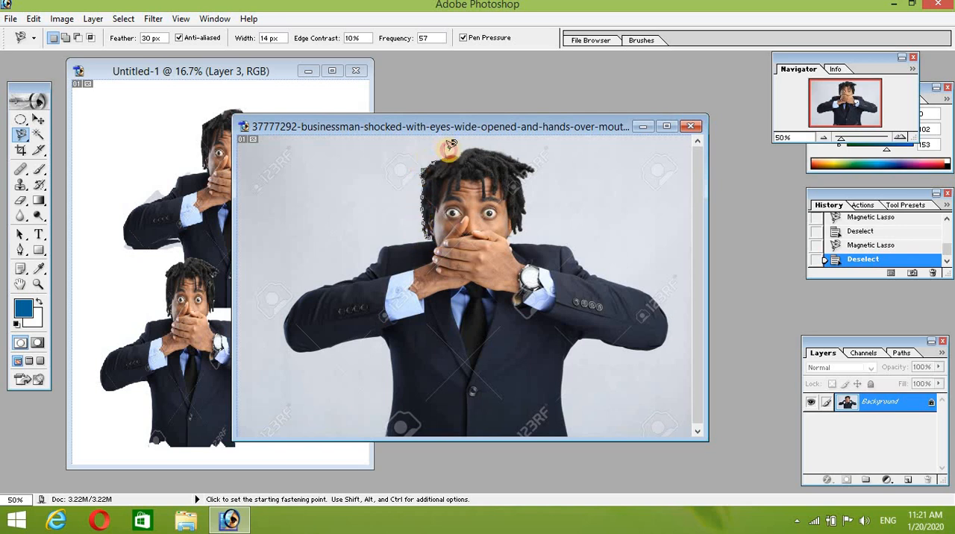
pyautogui.moveTo(492, 152)
pyautogui.mouseDown()
pyautogui.moveTo(525, 154)
pyautogui.moveTo(509, 250)
pyautogui.moveTo(425, 238)
pyautogui.moveTo(469, 166)
pyautogui.mouseUp()
# Step: Copy the feathered head into the other document with the Move tool and enlarge it to about 217% width and 292% height
pyautogui.click(38, 119)
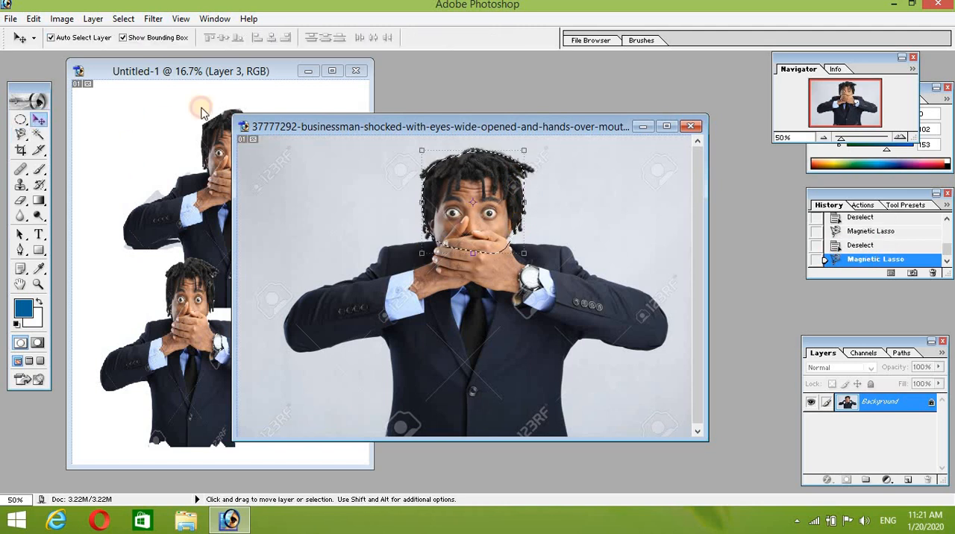
pyautogui.moveTo(462, 213); pyautogui.dragTo(175, 349)
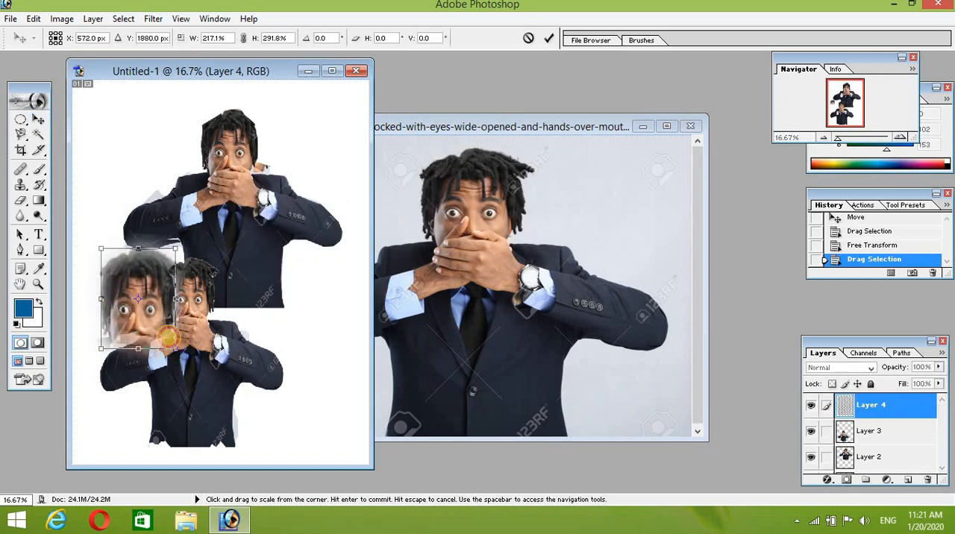
pyautogui.moveTo(130, 295); pyautogui.dragTo(115, 269)
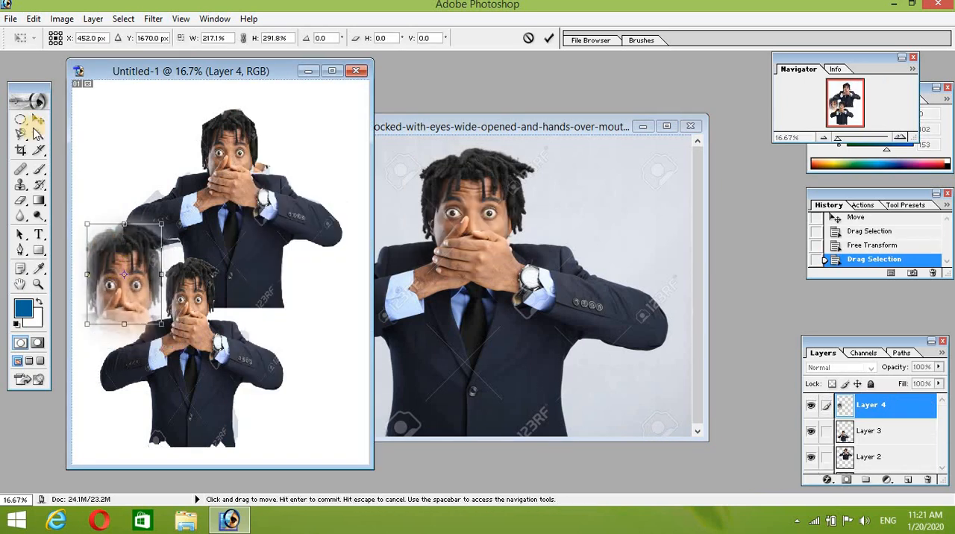
# Step: Apply the transformation and move the soft-edged head to the page's upper right corner, beside the upper businessman
pyautogui.click(38, 119)
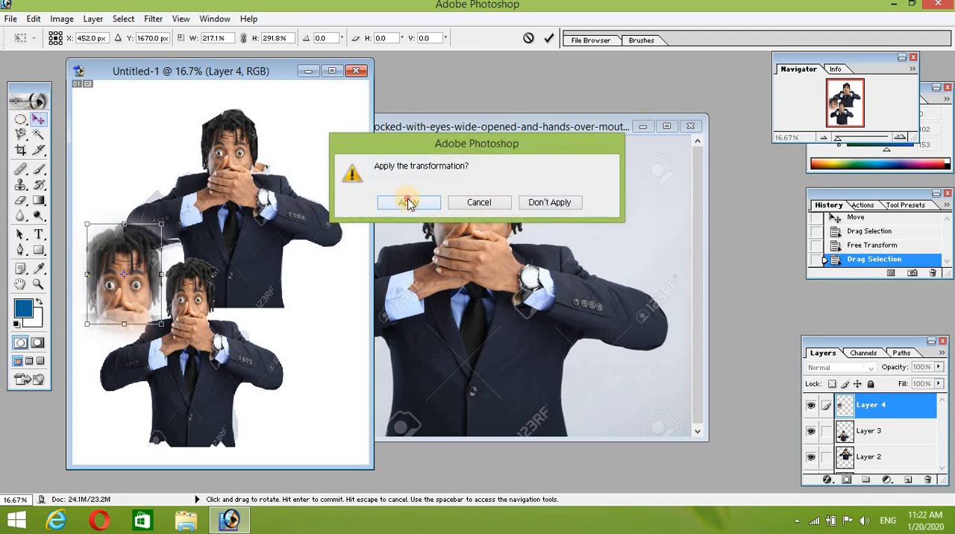
pyautogui.click(409, 203)
pyautogui.moveTo(122, 266); pyautogui.dragTo(320, 134)
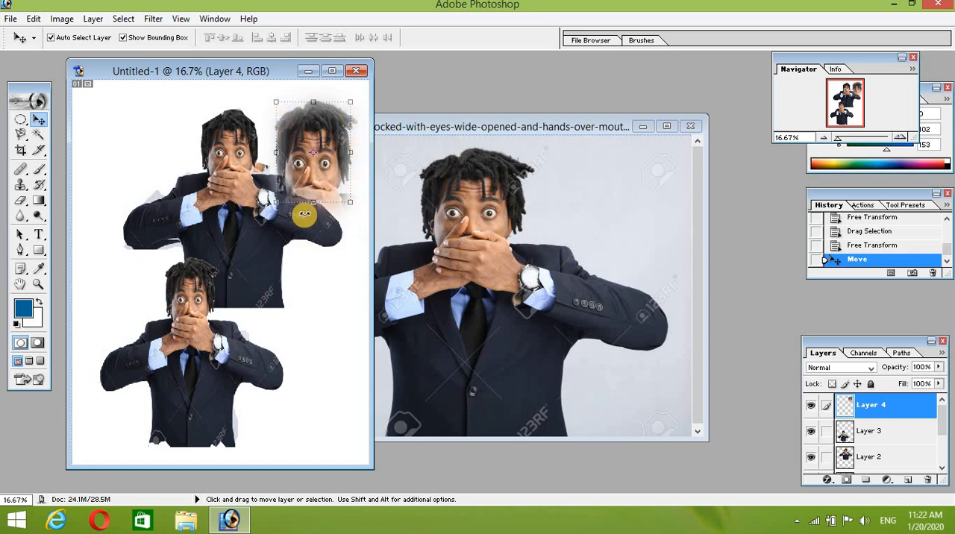
pyautogui.moveTo(321, 153); pyautogui.dragTo(326, 139)
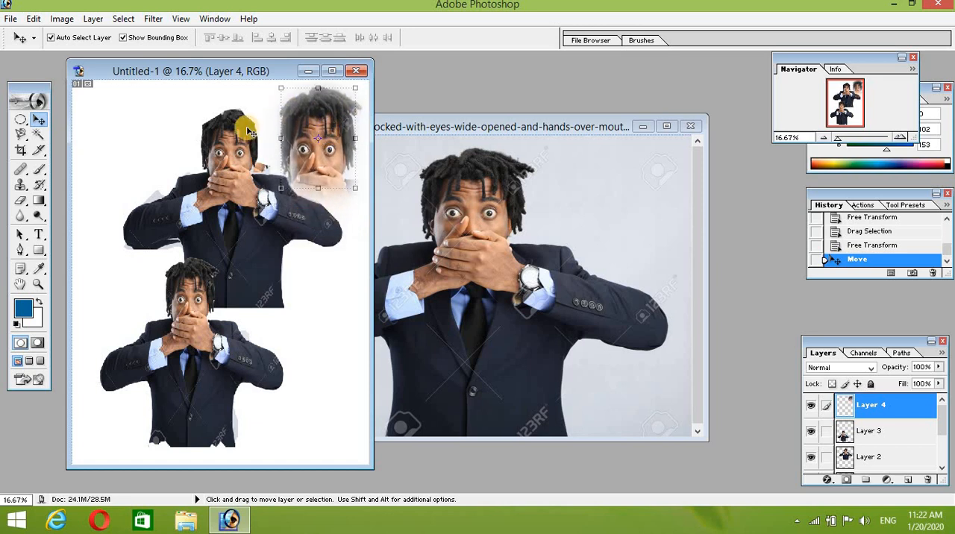
pyautogui.click(25, 139)
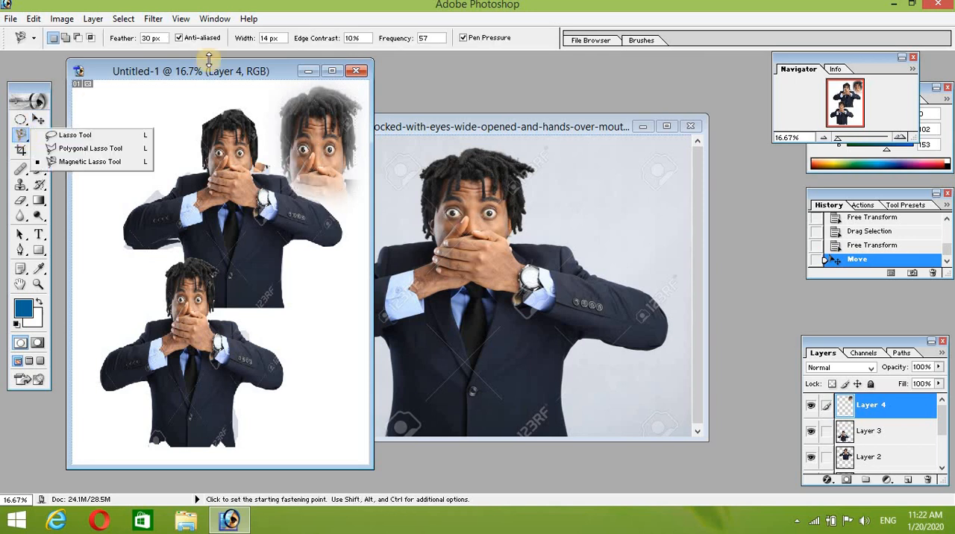
pyautogui.click(200, 121)
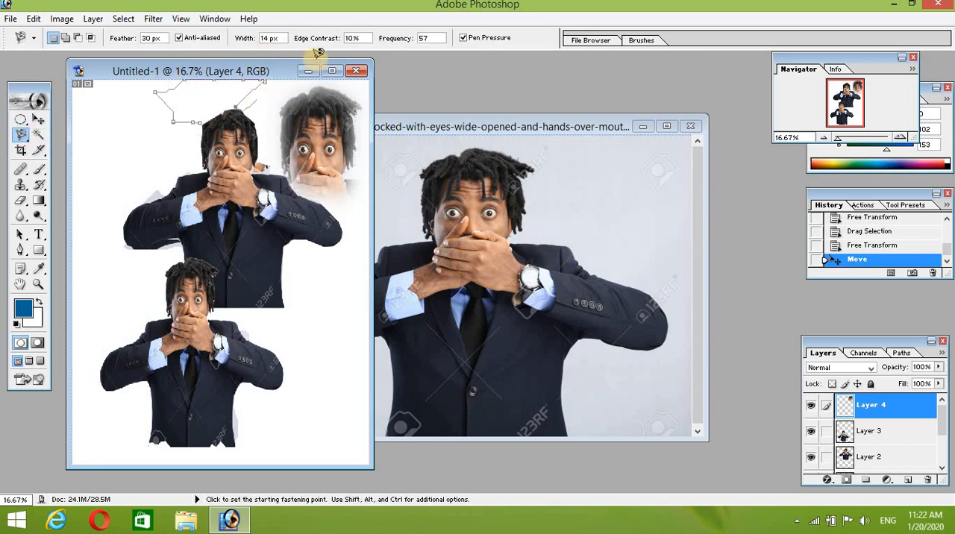
pyautogui.click(217, 219)
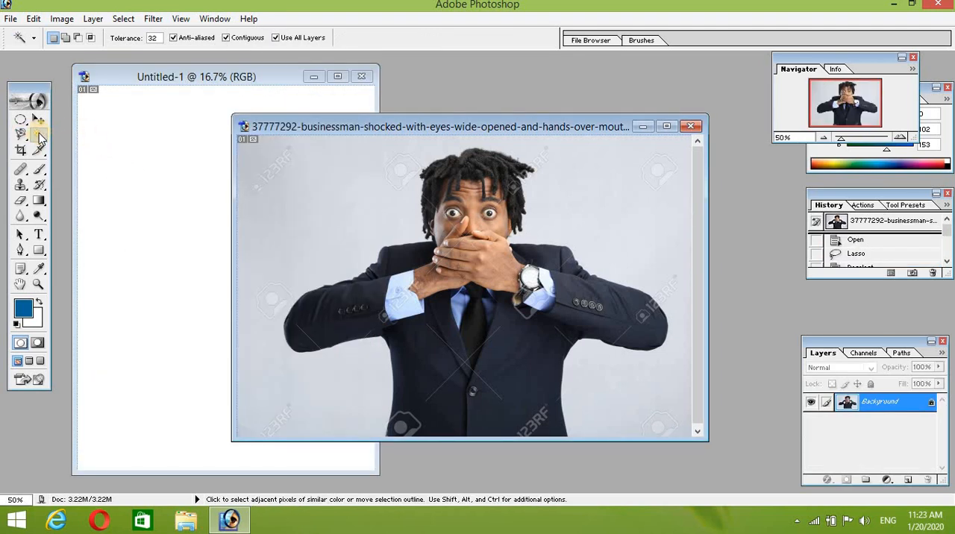
# Step: Test the Magic Wand on the grey background below the businessman's arm at tolerance 32 and again at tolerance 1
pyautogui.click(319, 430)
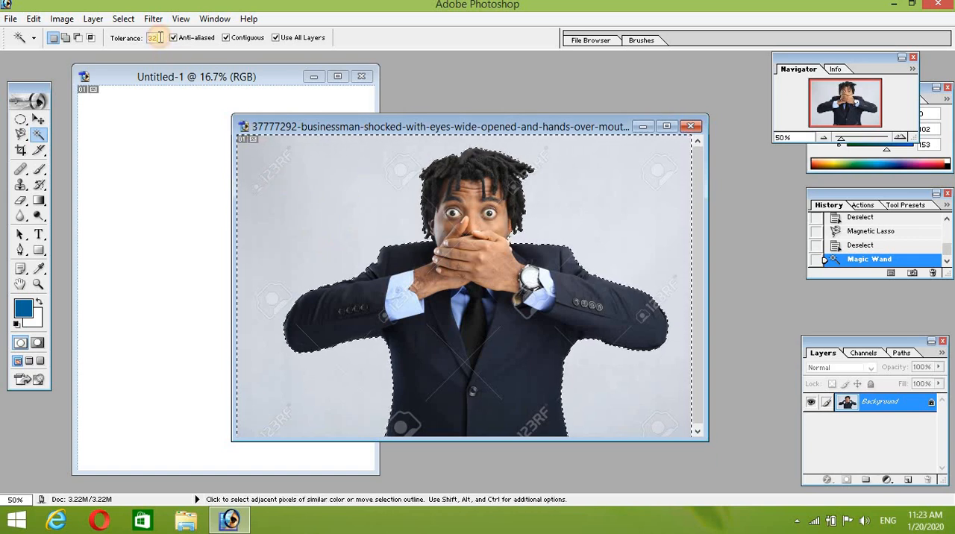
pyautogui.press('BackSpace')
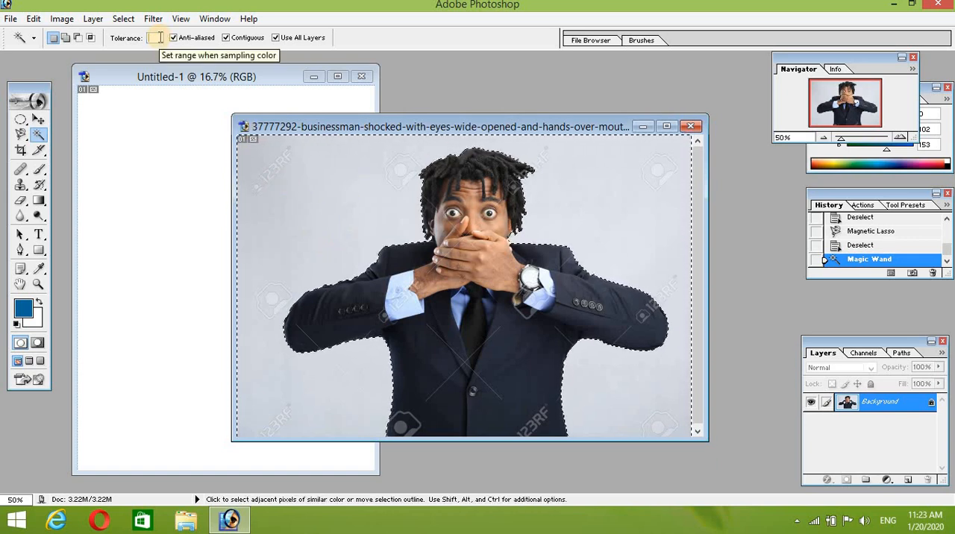
pyautogui.write('1')
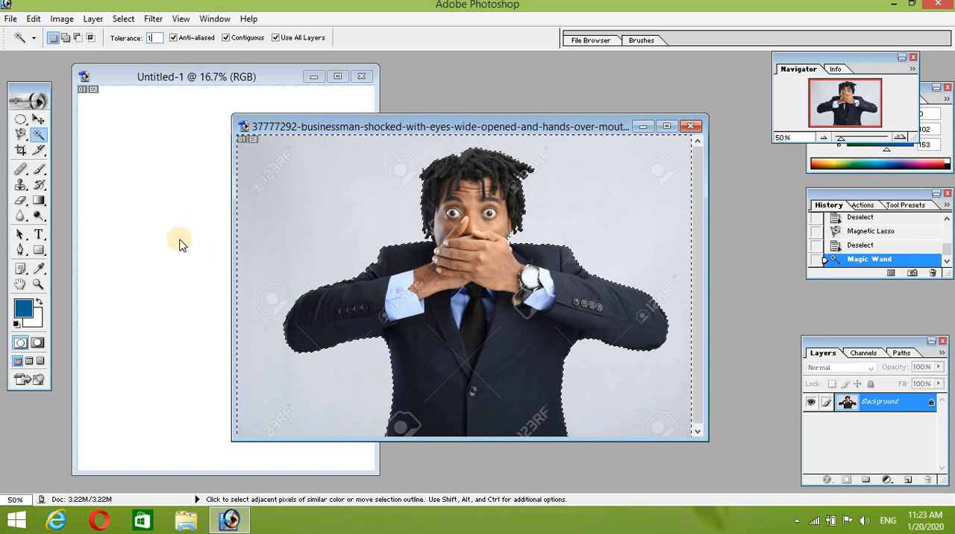
pyautogui.hotkey('ctrl', 'd')
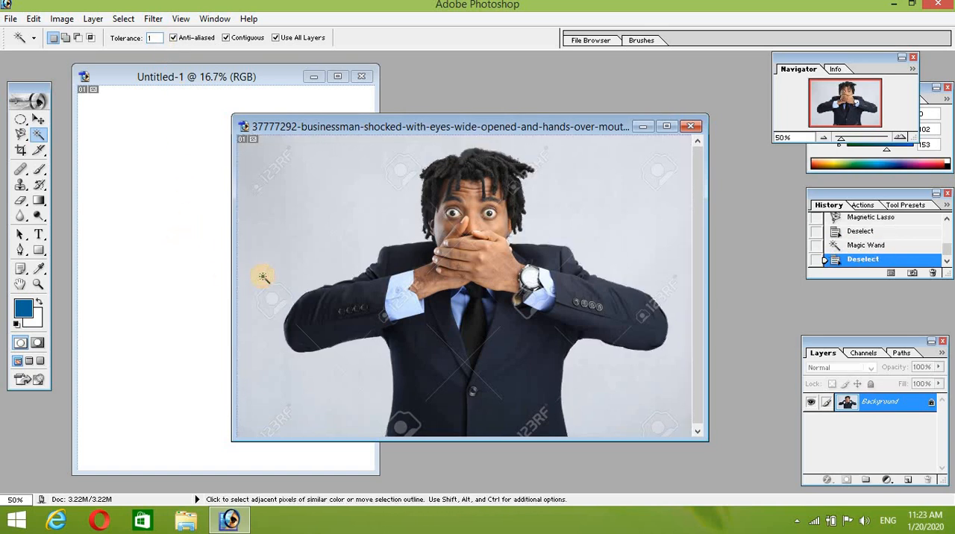
pyautogui.click(322, 433)
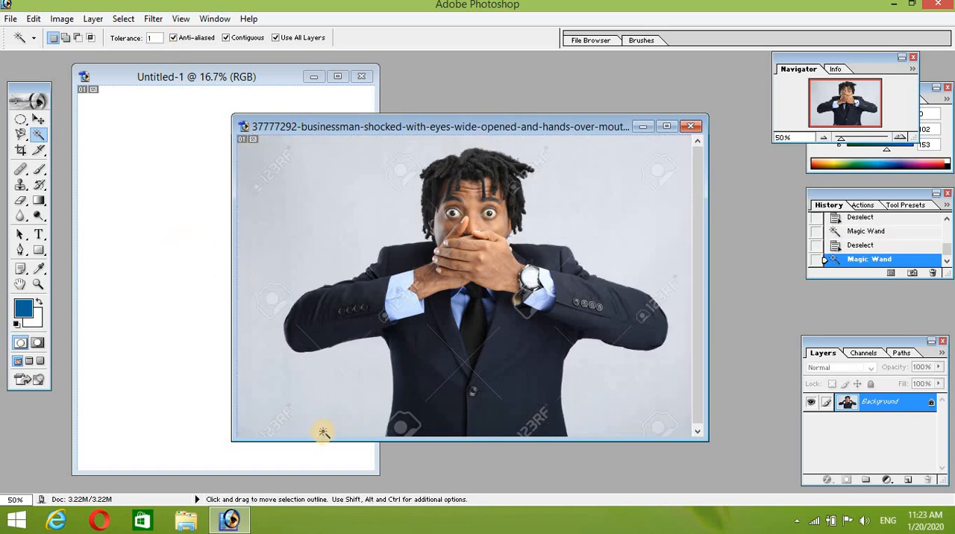
pyautogui.click(331, 420)
pyautogui.click(354, 416)
pyautogui.click(354, 390)
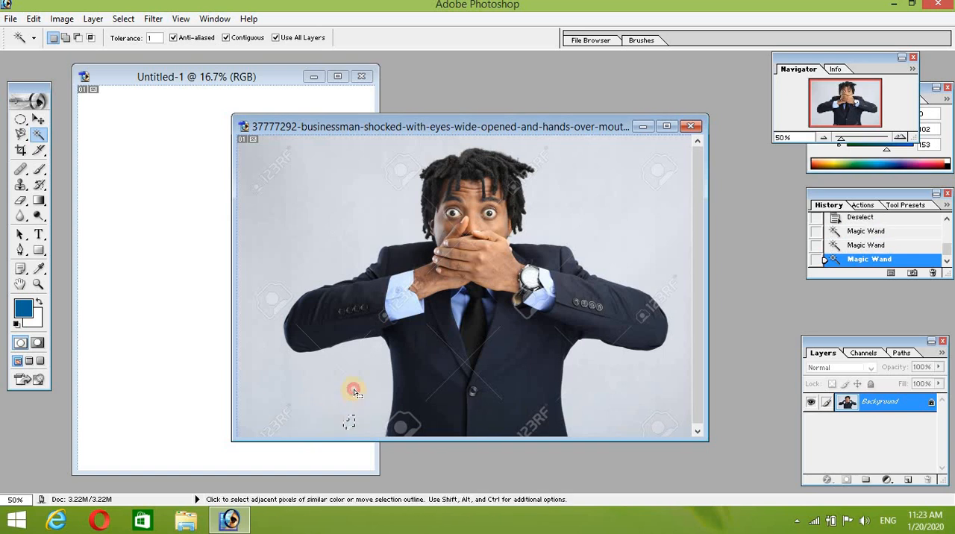
pyautogui.click(368, 390)
pyautogui.click(331, 401)
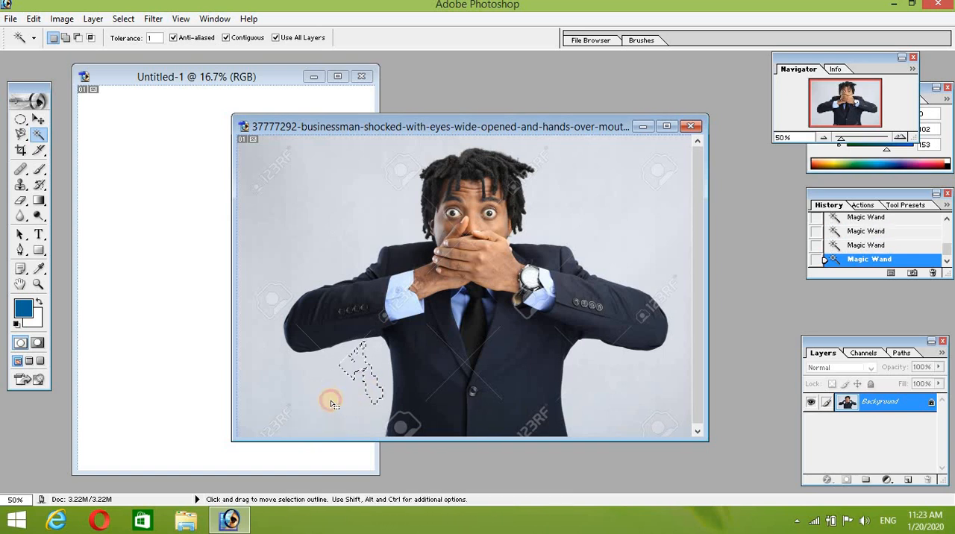
# Step: Set the Magic Wand's tolerance to 10 and sample the background beside the businessman, clearing the selection between samples
pyautogui.click(157, 36)
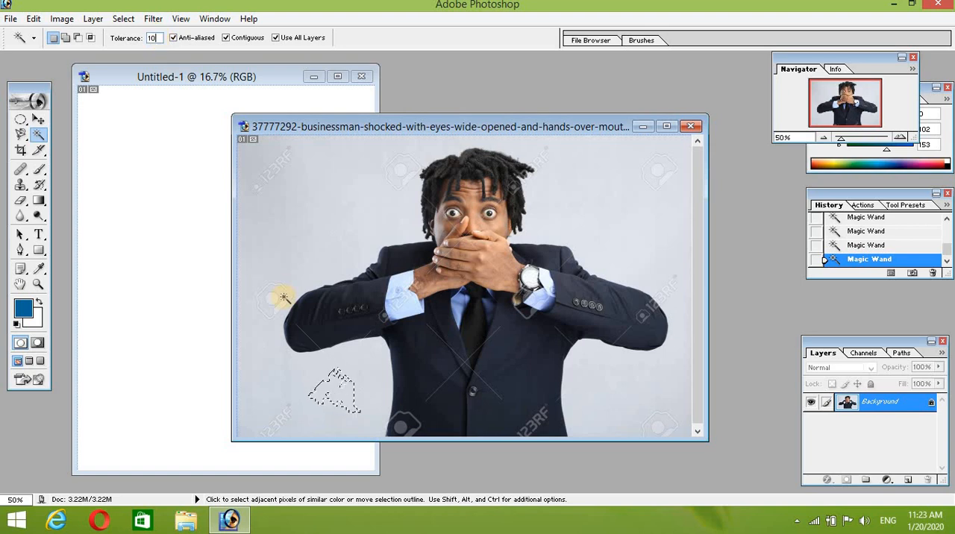
pyautogui.click(267, 408)
pyautogui.hotkey('ctrl', 'd')
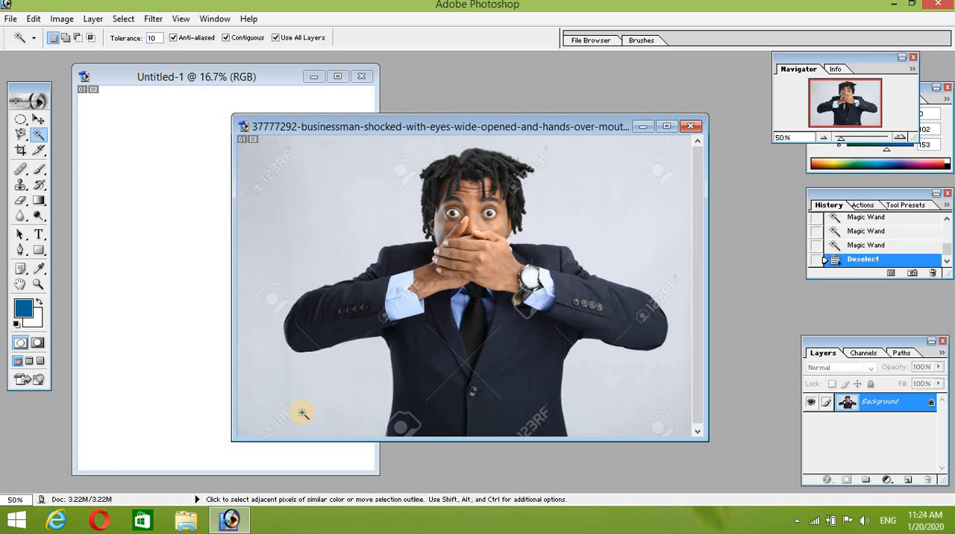
pyautogui.click(310, 407)
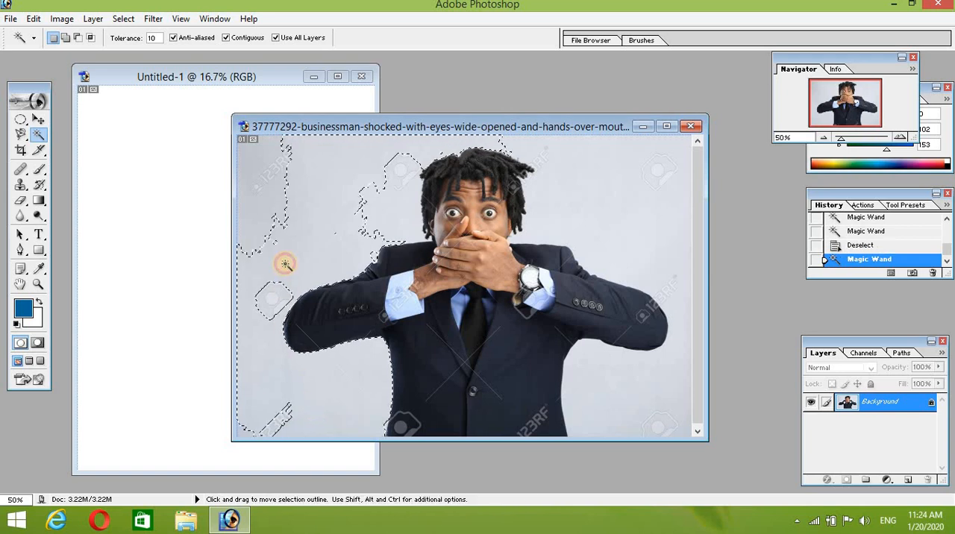
pyautogui.hotkey('ctrl', 'd')
pyautogui.click(256, 194)
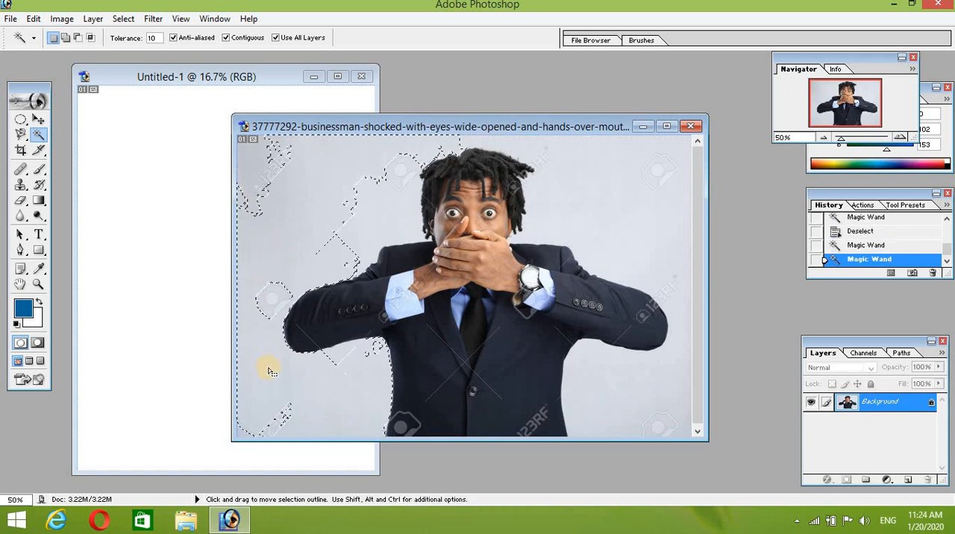
# Step: Select the photo's upper-right watermark with the Magic Wand and add the background areas on both sides of the businessman in add-to-selection mode
pyautogui.click(654, 177)
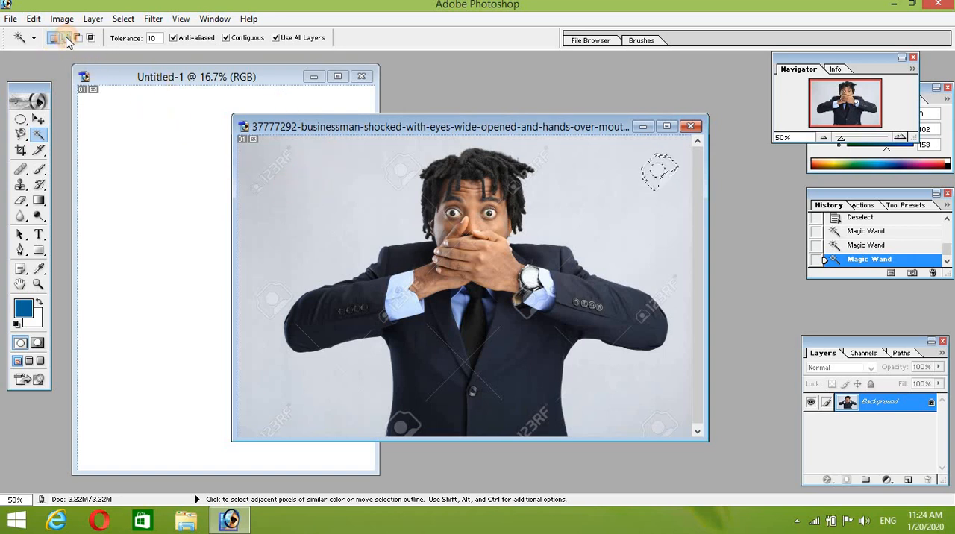
pyautogui.click(312, 410)
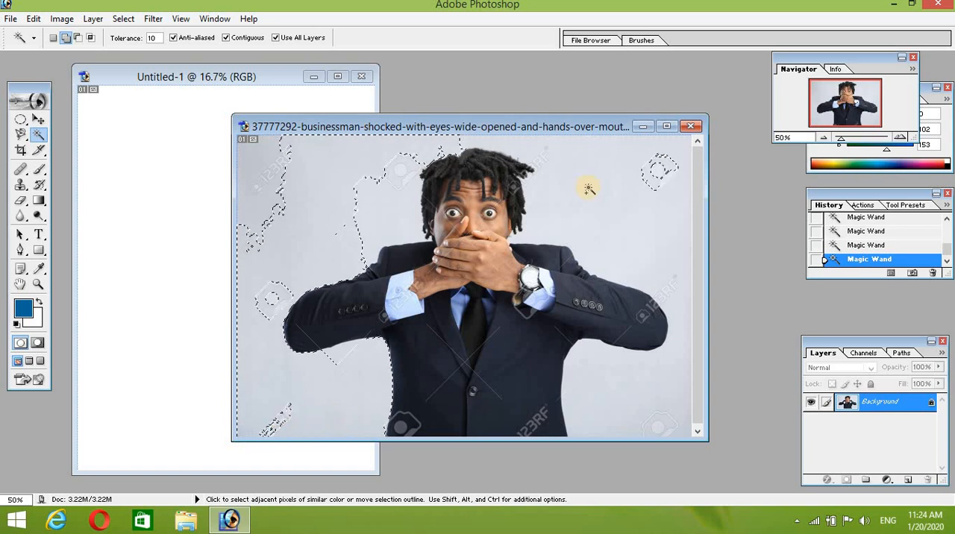
pyautogui.click(629, 211)
pyautogui.click(408, 161)
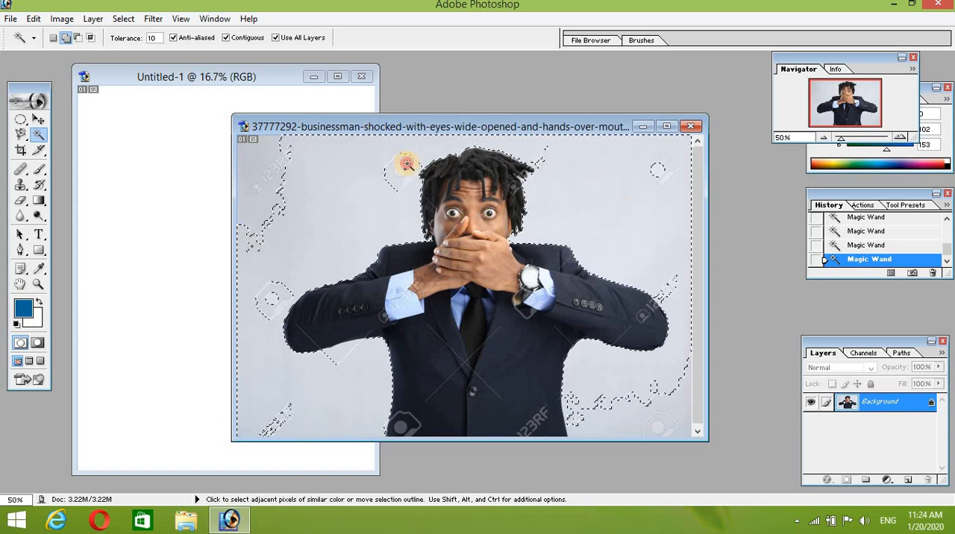
pyautogui.click(286, 162)
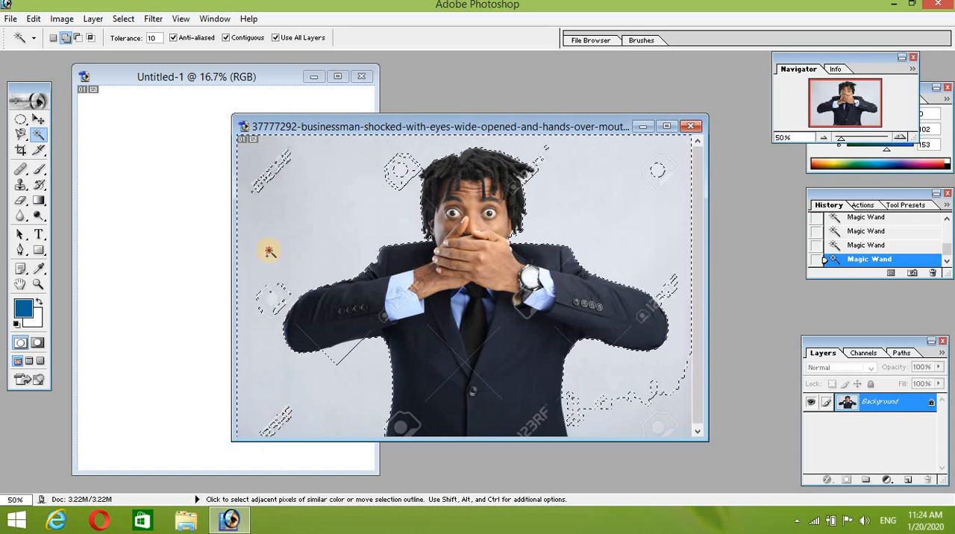
# Step: Subtract background areas and watermarks left of the businessman from the Magic Wand selection, and intersect the remainder with another background sample
pyautogui.click(78, 38)
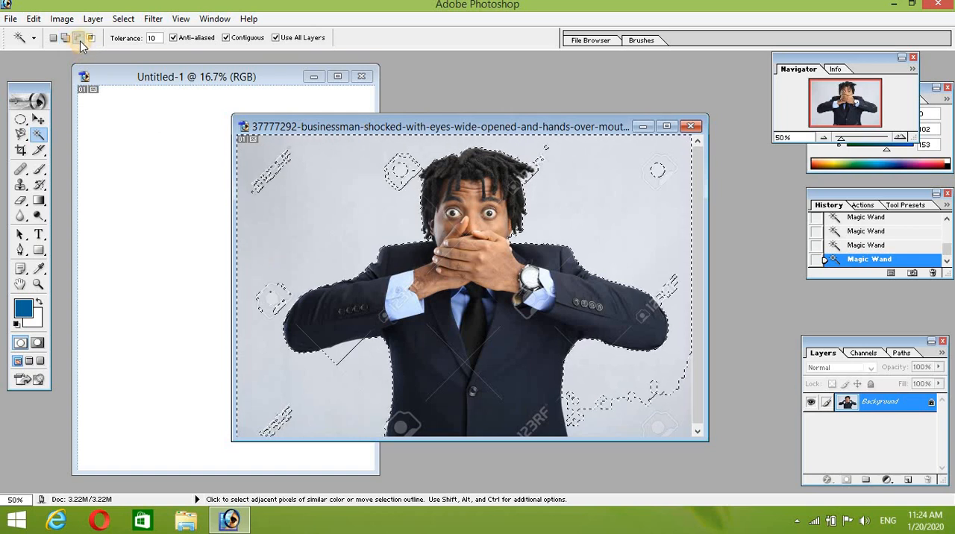
pyautogui.click(300, 205)
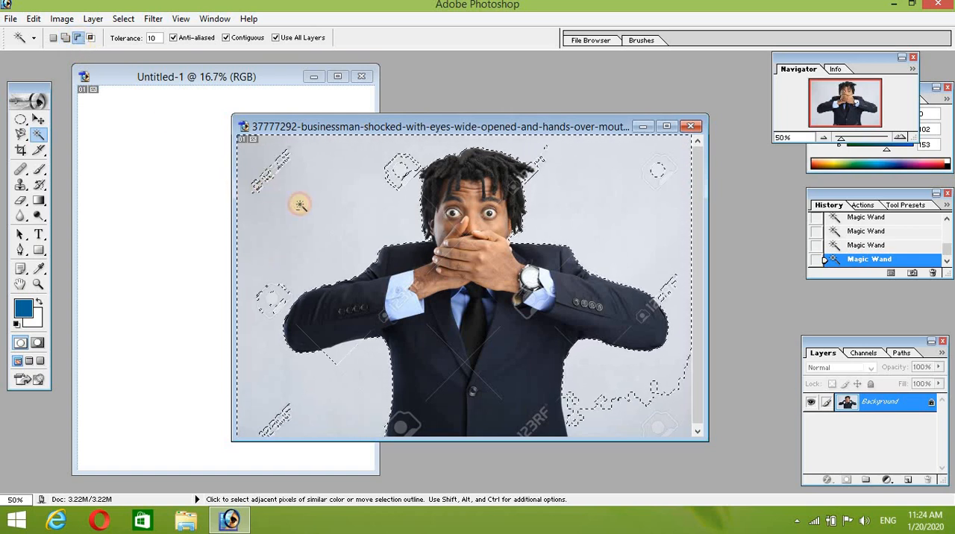
pyautogui.click(254, 276)
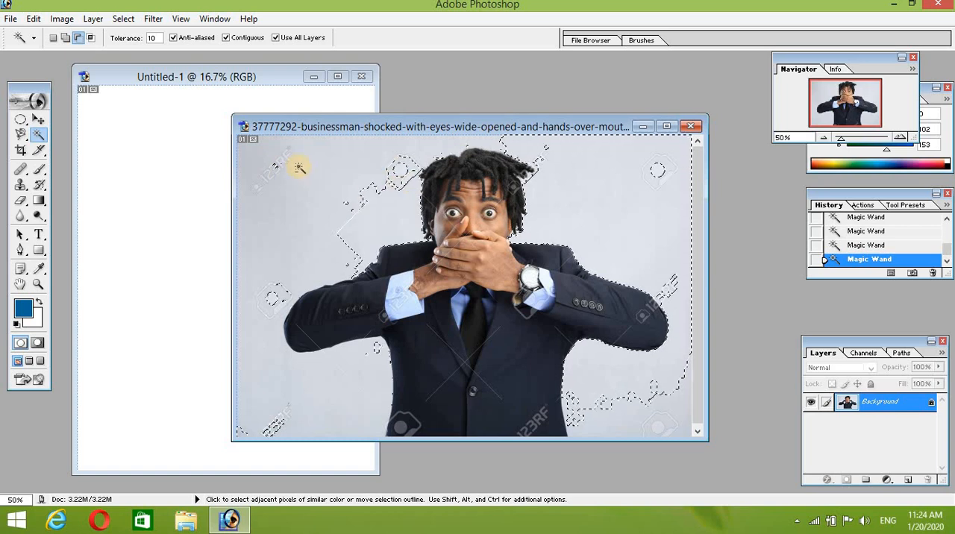
pyautogui.click(265, 176)
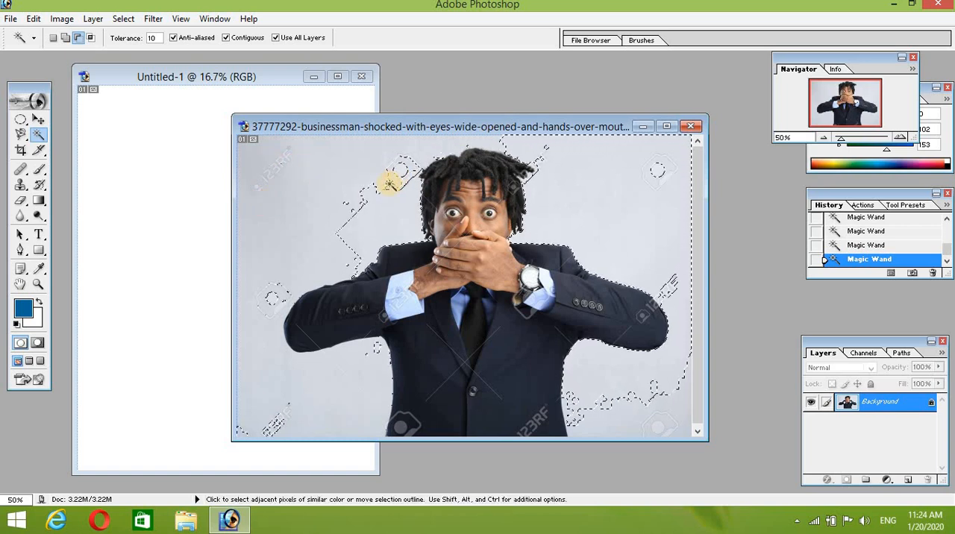
pyautogui.click(401, 161)
pyautogui.click(396, 167)
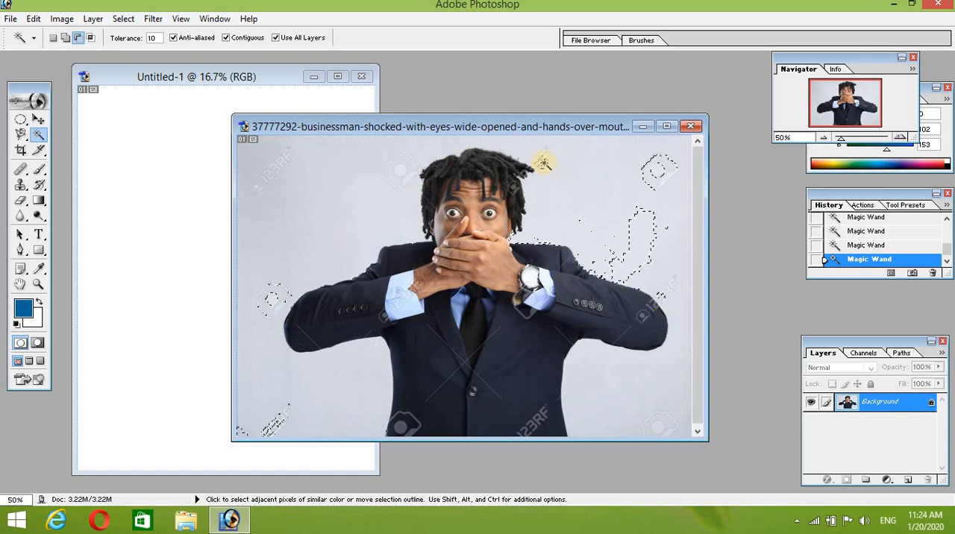
pyautogui.click(92, 38)
pyautogui.click(294, 215)
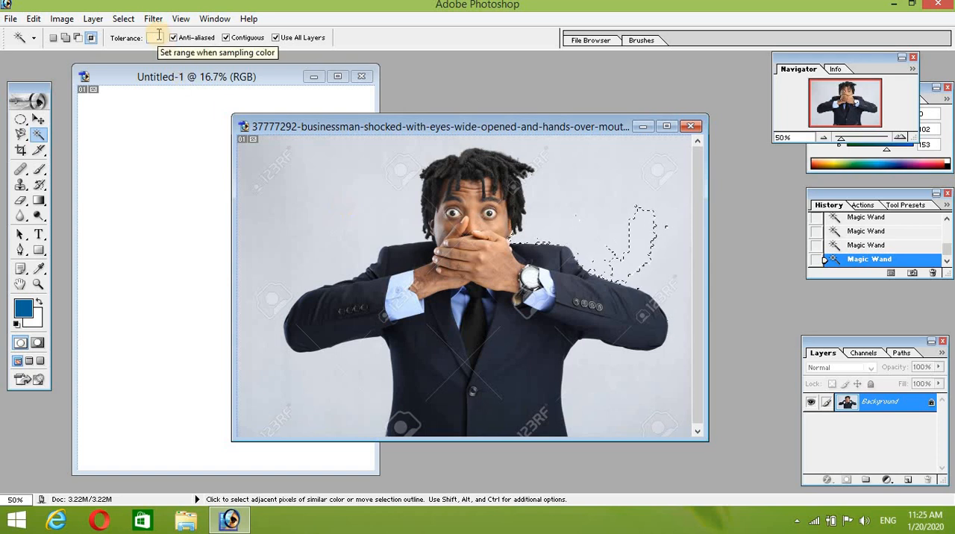
# Step: Set the Magic Wand's tolerance to 30 and add the whole background around the businessman to the selection
pyautogui.write('30')
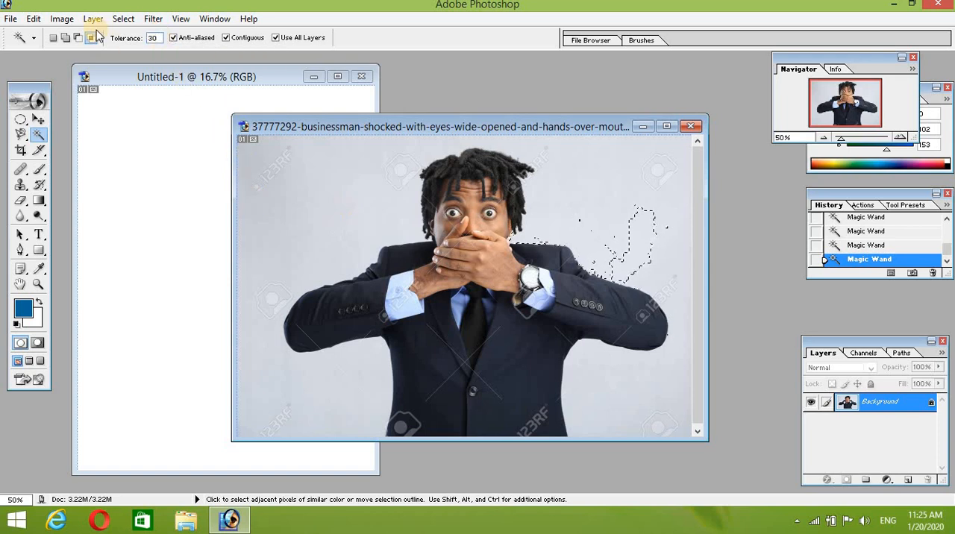
pyautogui.click(66, 38)
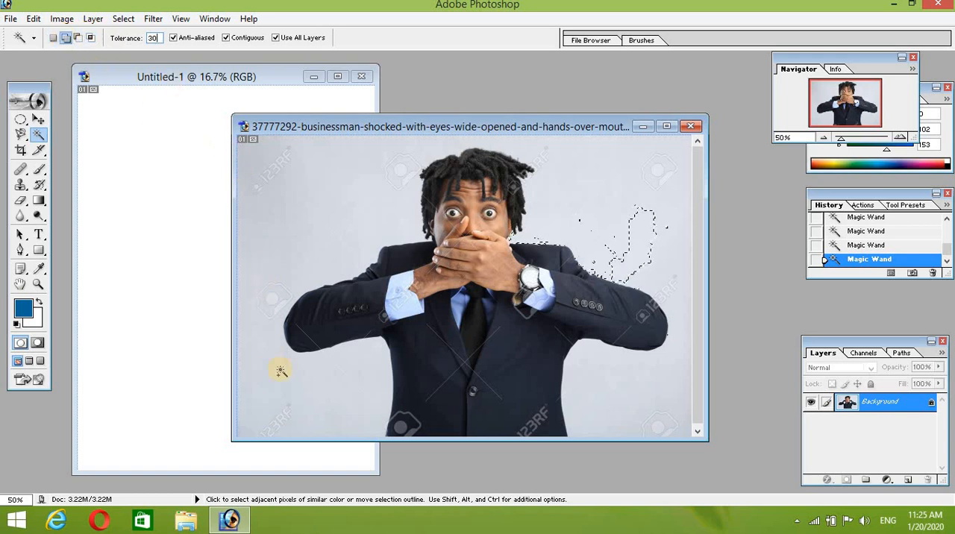
pyautogui.click(301, 407)
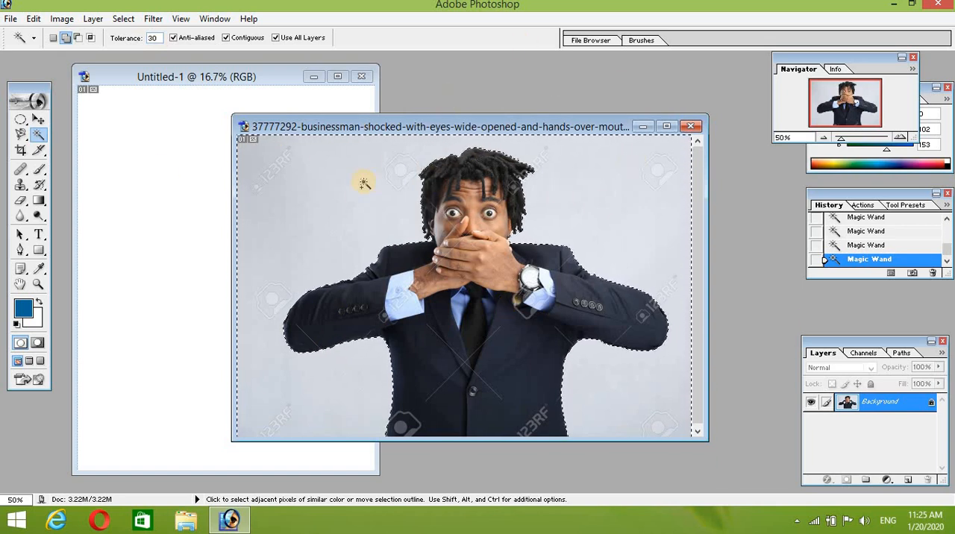
# Step: Copy the selected background into the blank document with the Move tool and try enlarging it to about 150% width and 194% height
pyautogui.click(38, 120)
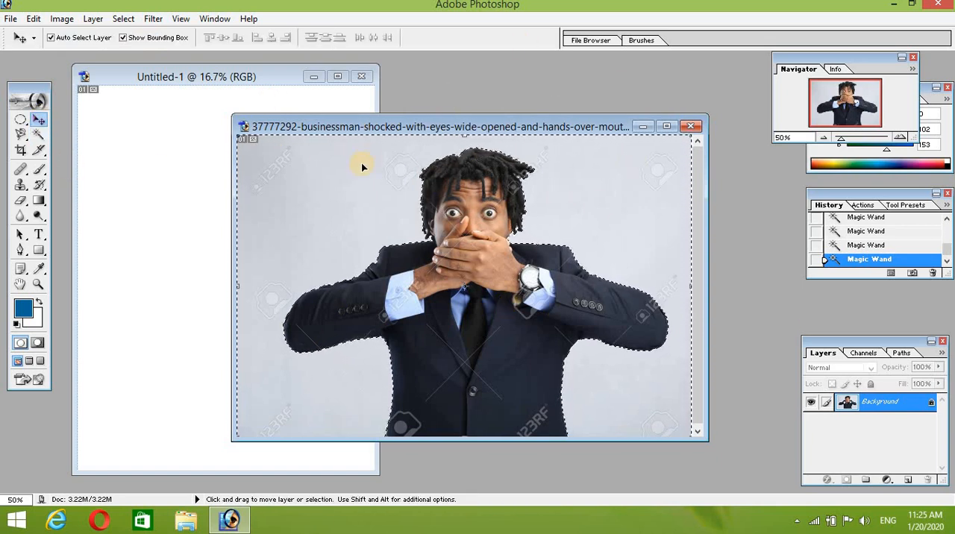
pyautogui.moveTo(355, 190); pyautogui.dragTo(128, 191)
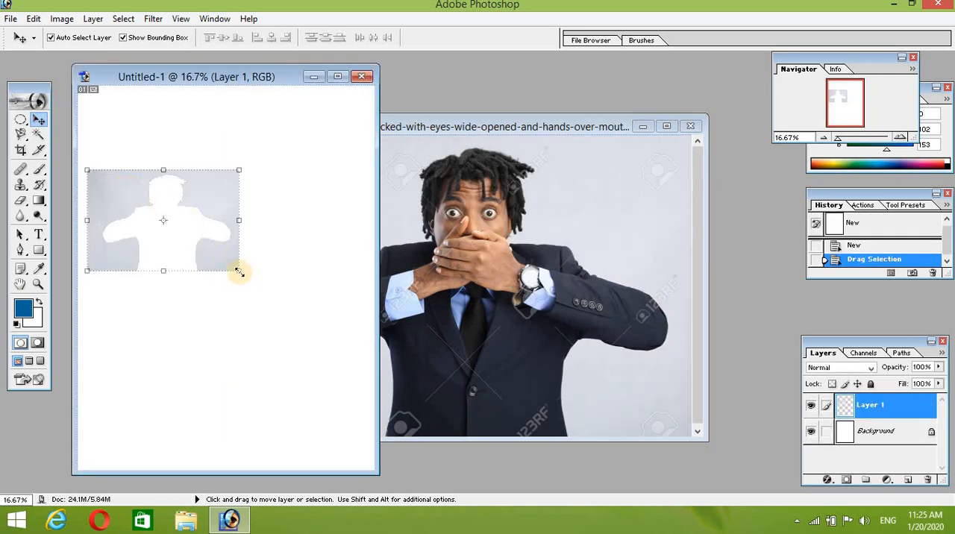
pyautogui.moveTo(239, 272); pyautogui.dragTo(316, 366)
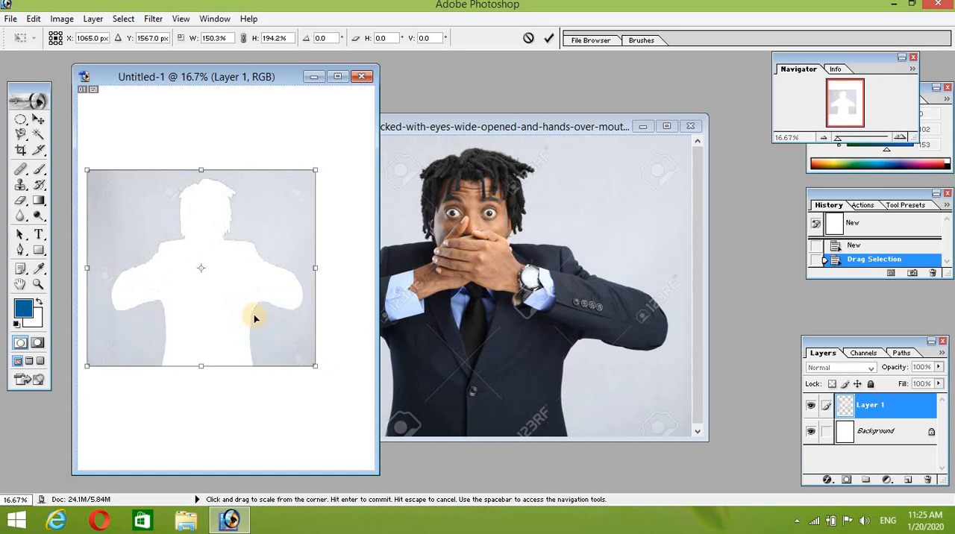
pyautogui.moveTo(241, 259); pyautogui.dragTo(272, 192)
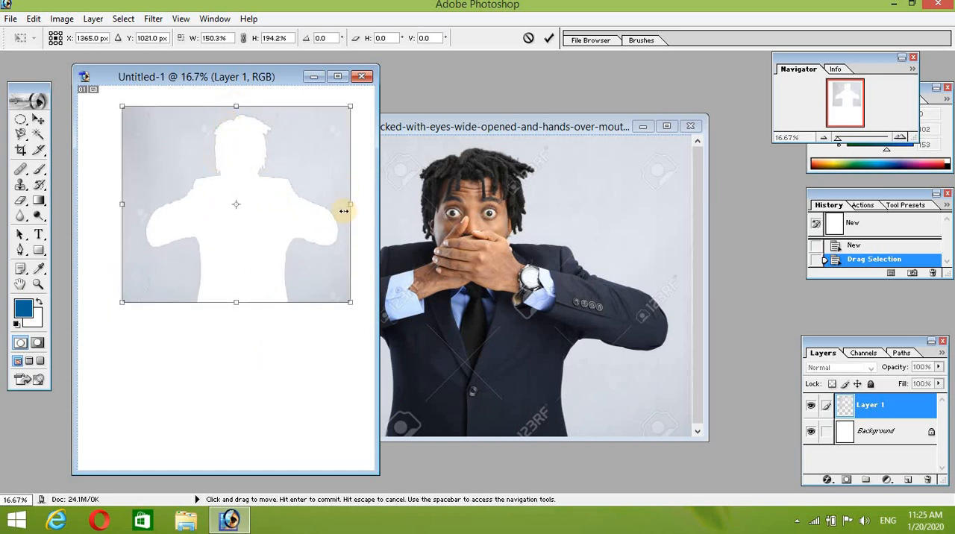
# Step: Return to the businessman photo and review the available selection commands, including Inverse, without applying any
pyautogui.click(448, 247)
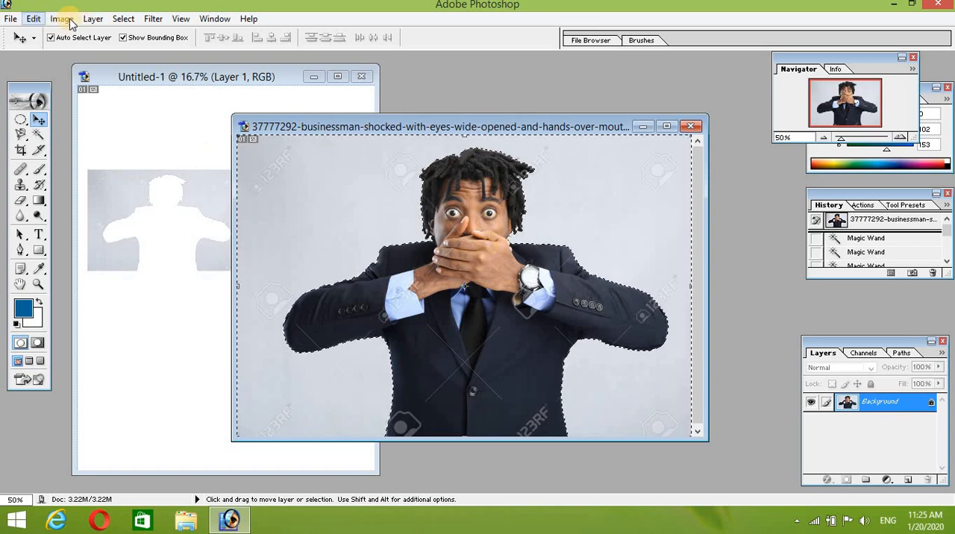
pyautogui.click(33, 18)
pyautogui.moveTo(61, 20)
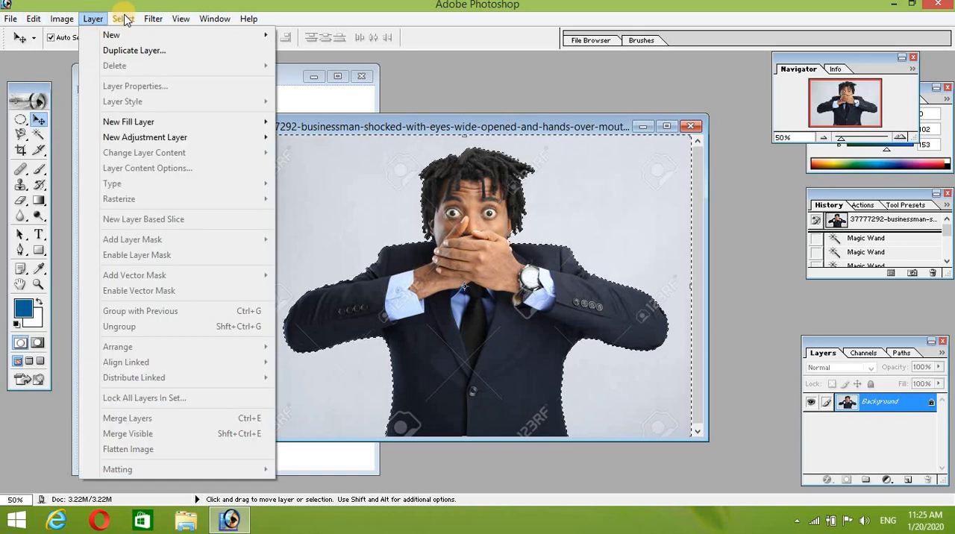
pyautogui.moveTo(123, 19)
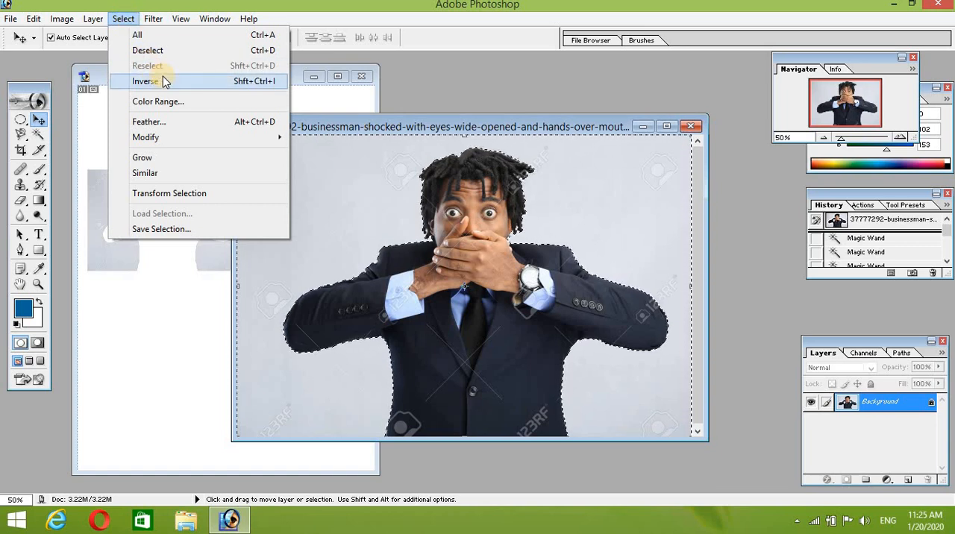
pyautogui.click(521, 225)
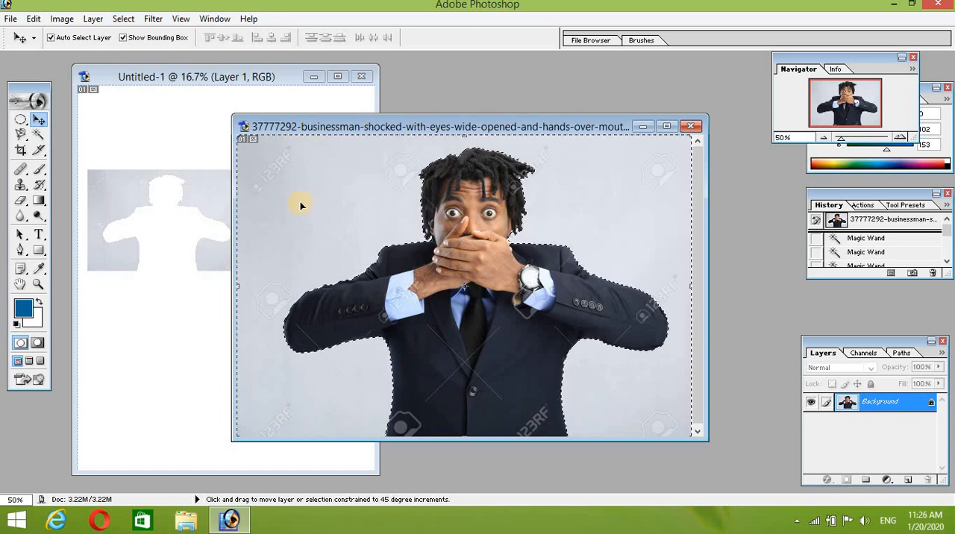
# Step: Invert the selection to try copying the businessman into Untitled-1, undo the copy, and switch the photo's selection back to the background
pyautogui.hotkey('ctrl', 'shift', 'i')
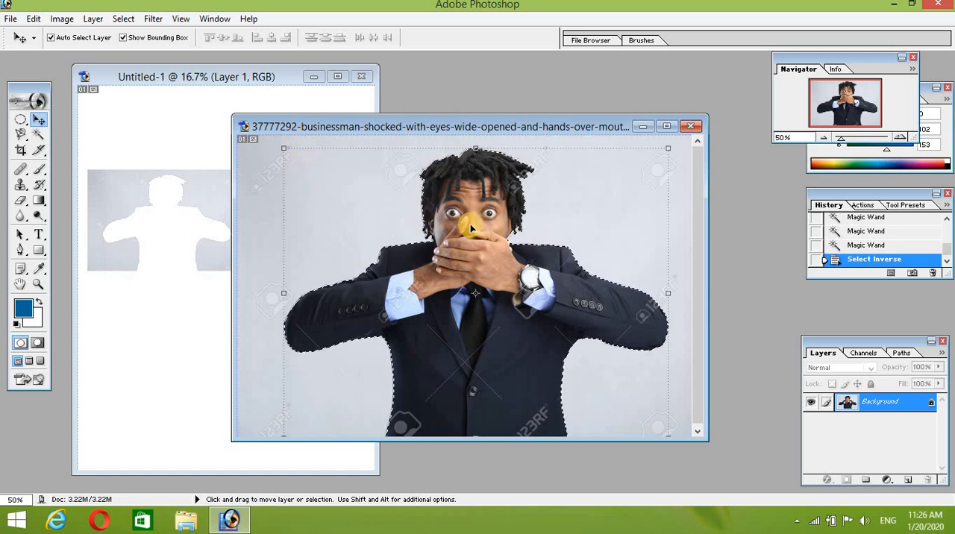
pyautogui.moveTo(495, 264); pyautogui.dragTo(160, 294)
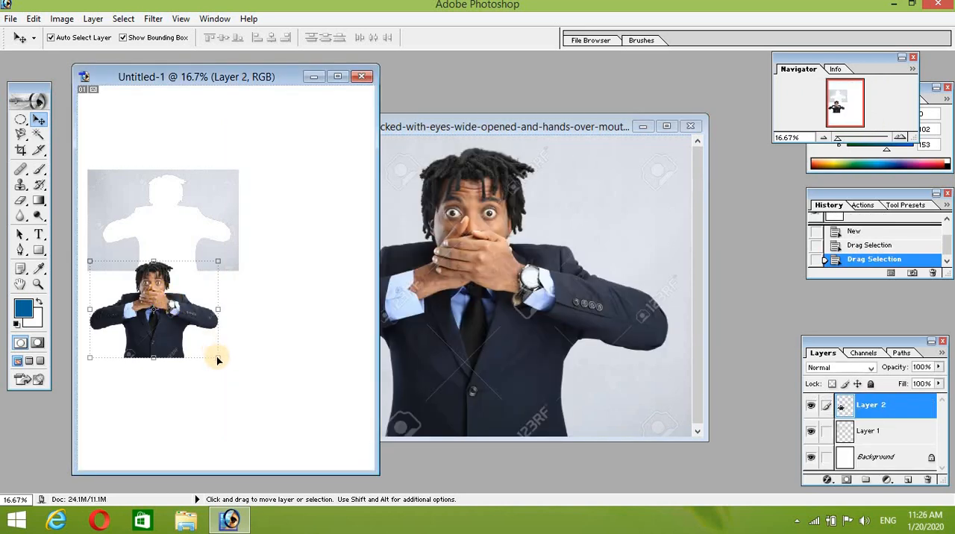
pyautogui.hotkey('ctrl', 'z')
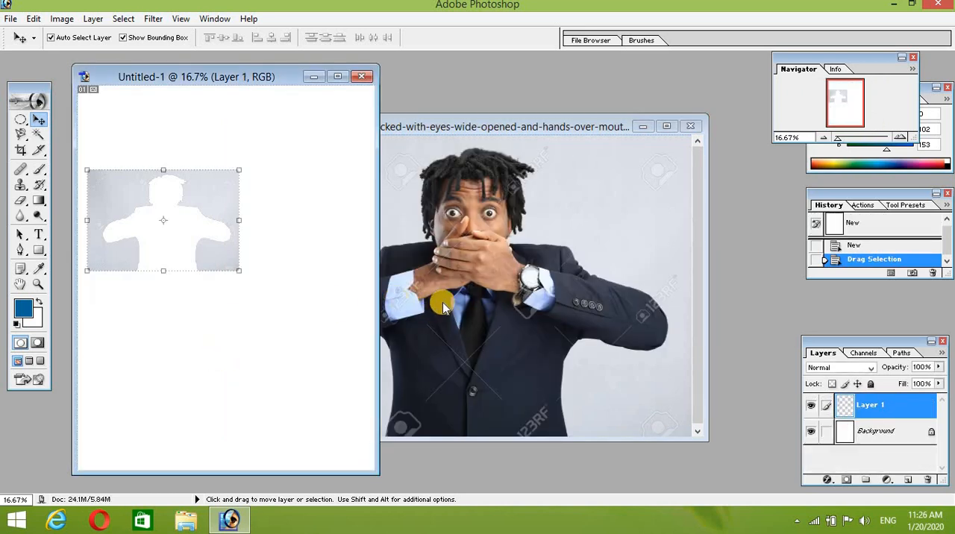
pyautogui.click(443, 302)
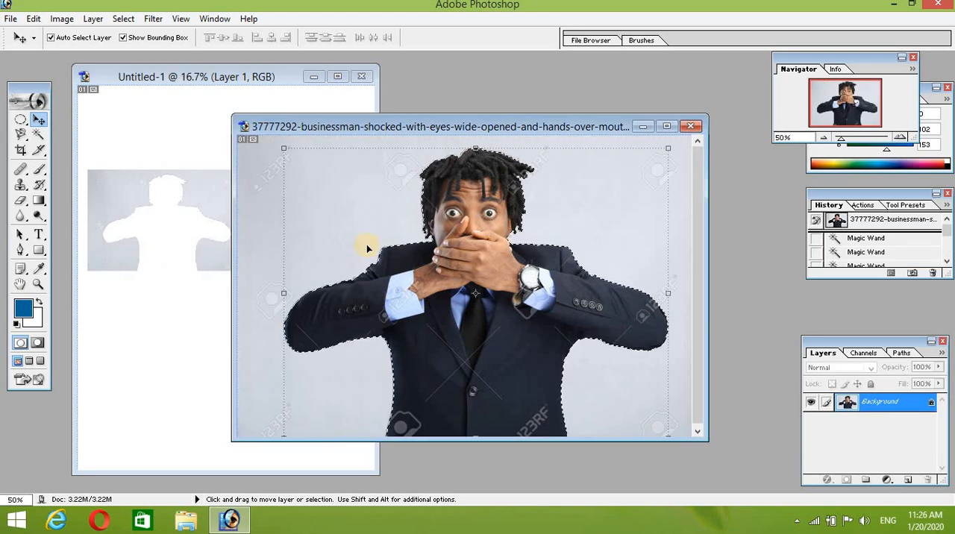
pyautogui.hotkey('ctrl', 'shift', 'i')
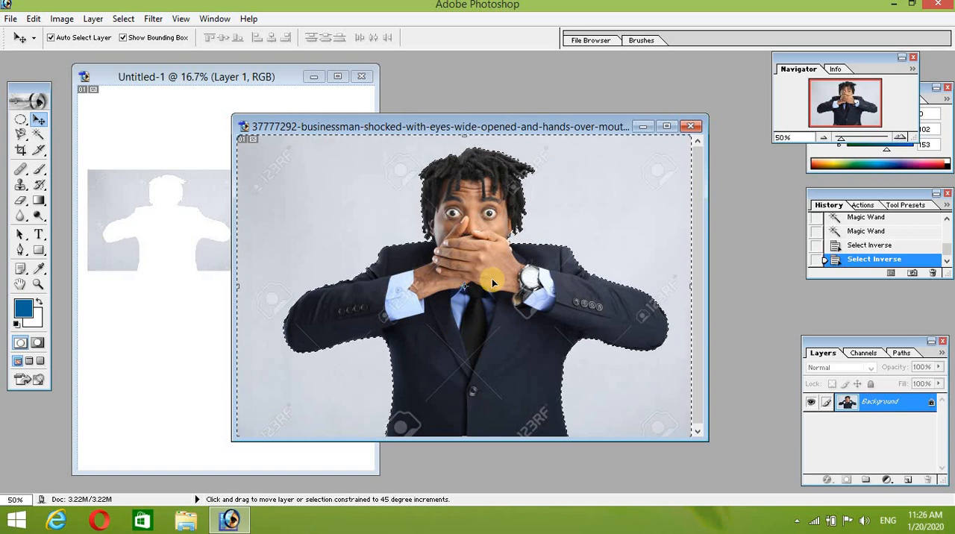
# Step: Invert the selection to the businessman, copy him into Untitled-1 below the background cutout with the Move tool, and return to the photo
pyautogui.hotkey('ctrl', 'shift', 'i')
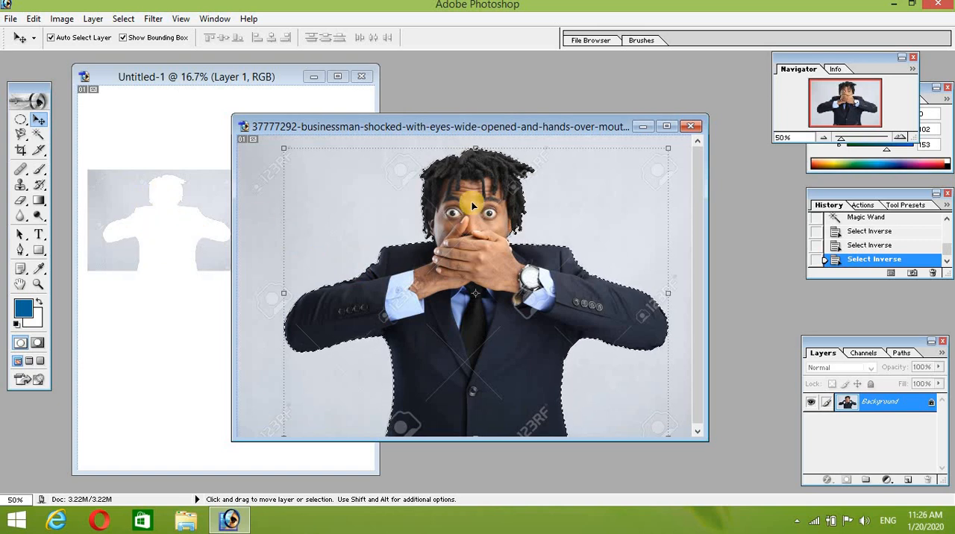
pyautogui.moveTo(512, 317); pyautogui.dragTo(163, 358)
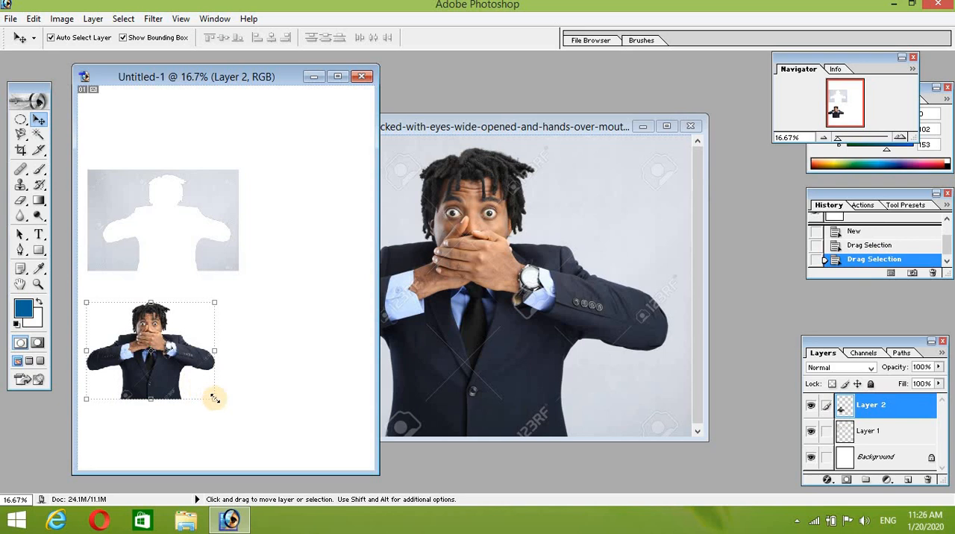
pyautogui.moveTo(220, 401); pyautogui.dragTo(267, 413)
pyautogui.click(517, 307)
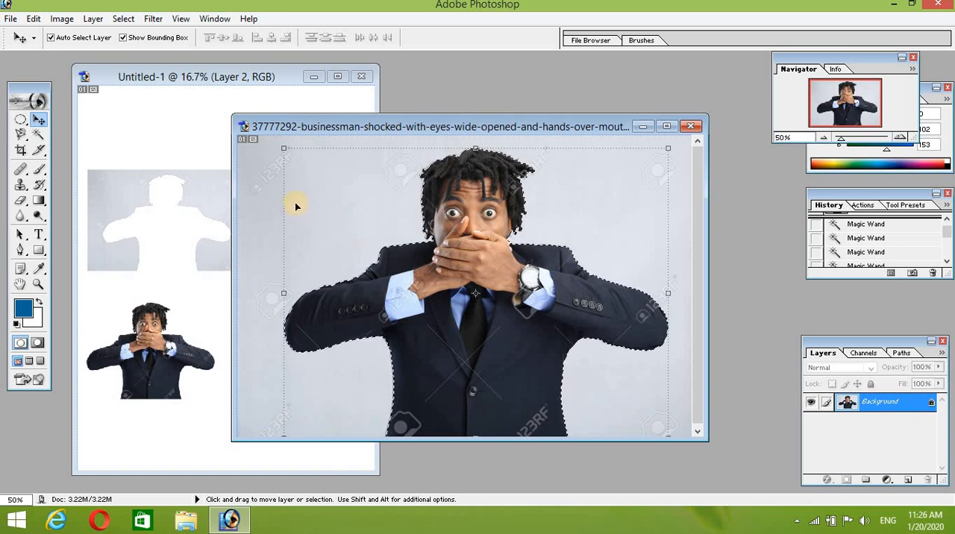
pyautogui.hotkey('ctrl', 't')
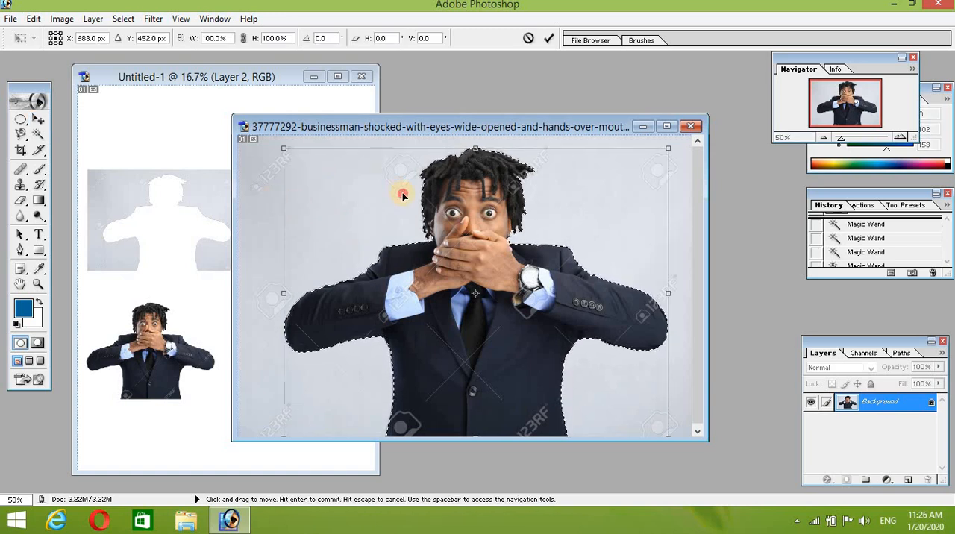
pyautogui.moveTo(403, 196); pyautogui.dragTo(134, 219)
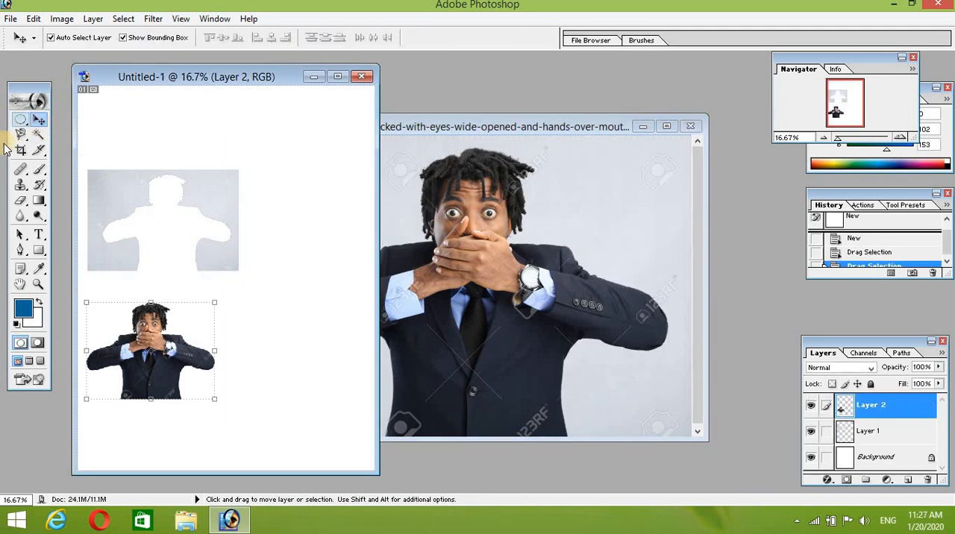
pyautogui.click(408, 223)
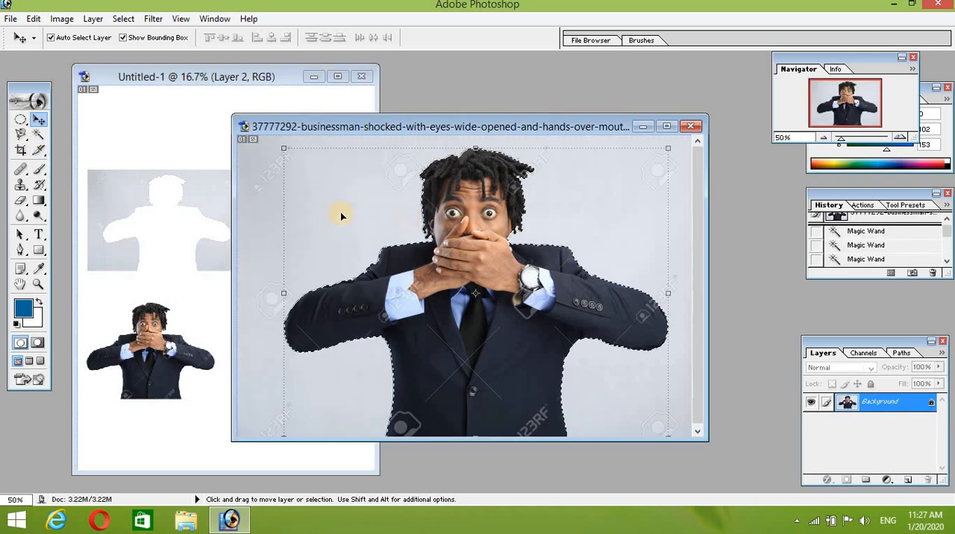